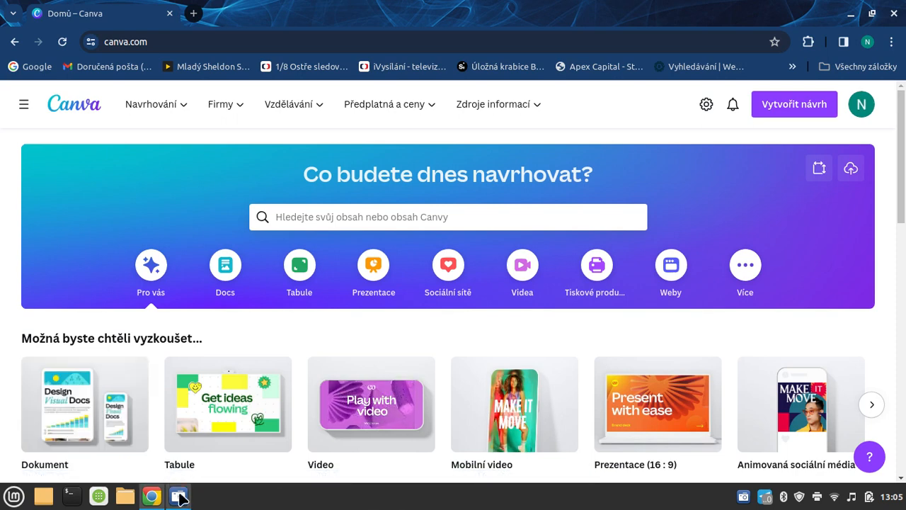
- Show the social media (Sociální sítě) design types on the home page
{"action": "mouse_move", "coordinate": [182, 499]}
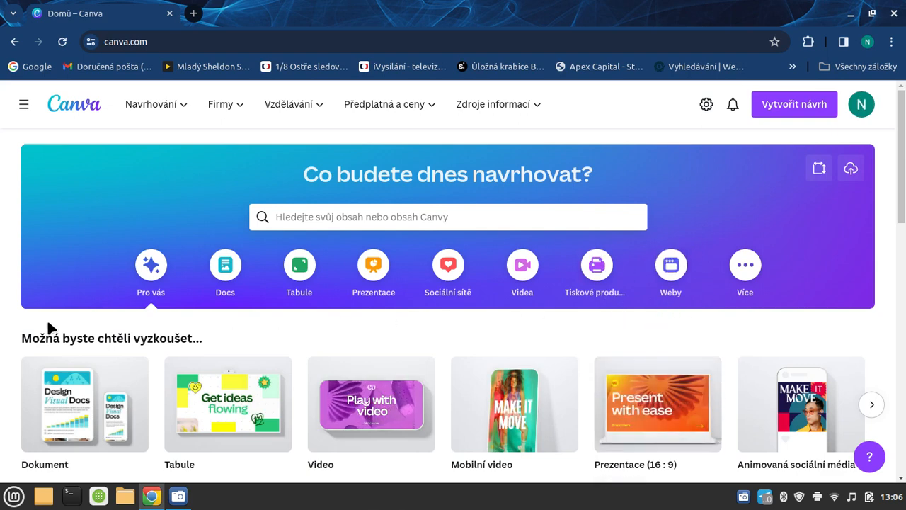
{"action": "scroll", "coordinate": [50, 326], "scroll_direction": "down", "scroll_amount": 2}
{"action": "scroll", "coordinate": [49, 322], "scroll_direction": "down", "scroll_amount": 3}
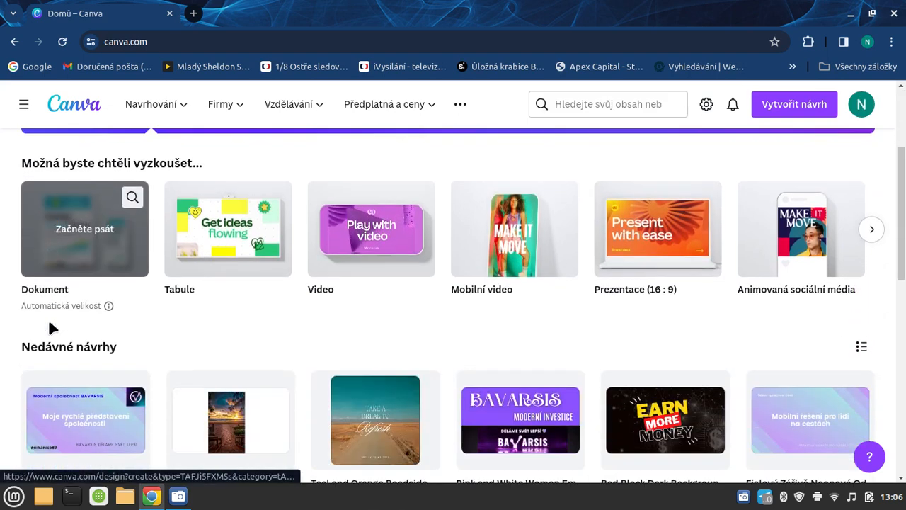
{"action": "scroll", "coordinate": [56, 337], "scroll_direction": "up", "scroll_amount": 3}
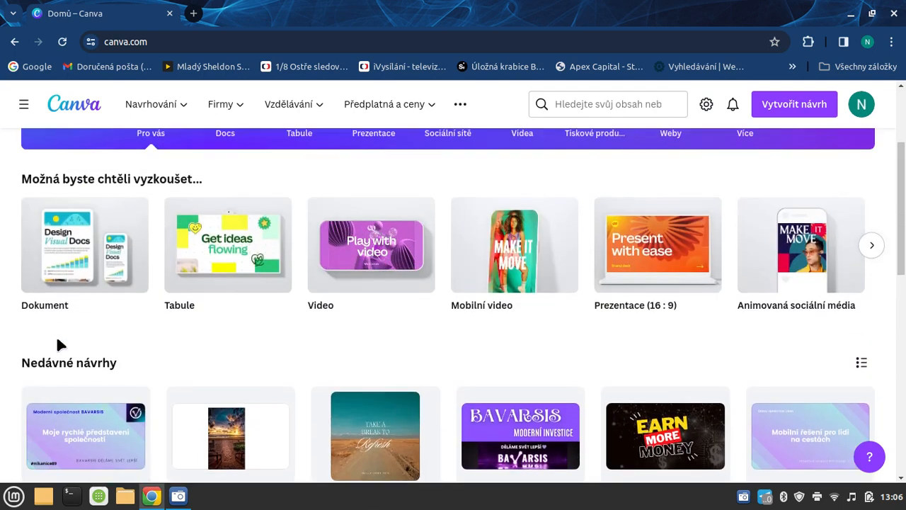
{"action": "scroll", "coordinate": [179, 363], "scroll_direction": "up", "scroll_amount": 2}
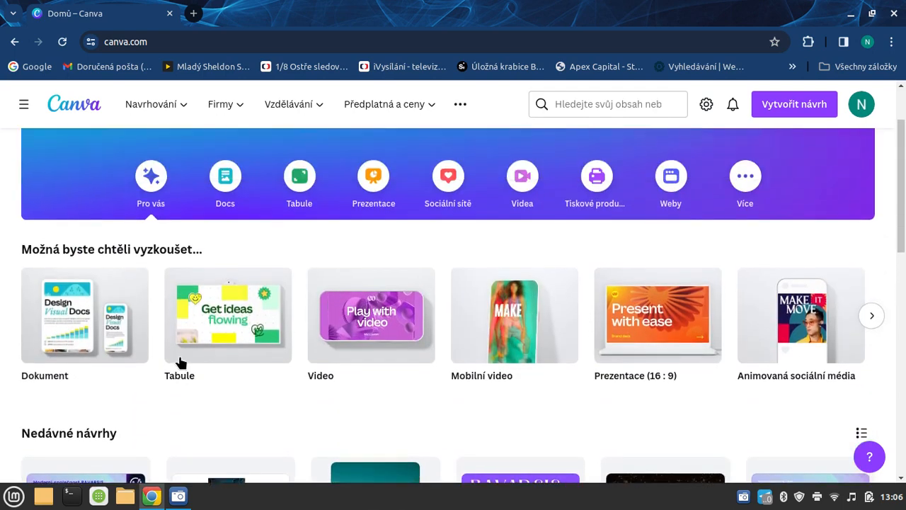
{"action": "left_click", "coordinate": [445, 178]}
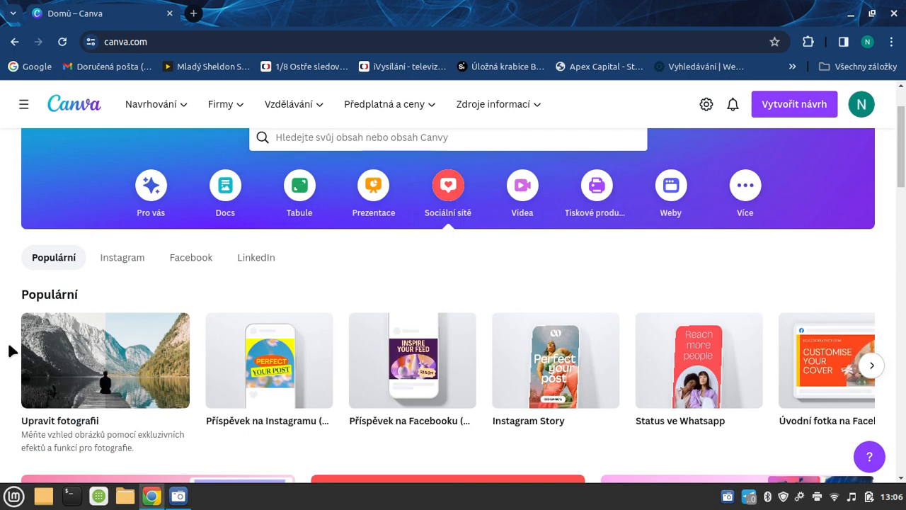
- Look through the popular, Instagram, Facebook and LinkedIn design formats in the social media category
{"action": "mouse_move", "coordinate": [30, 343]}
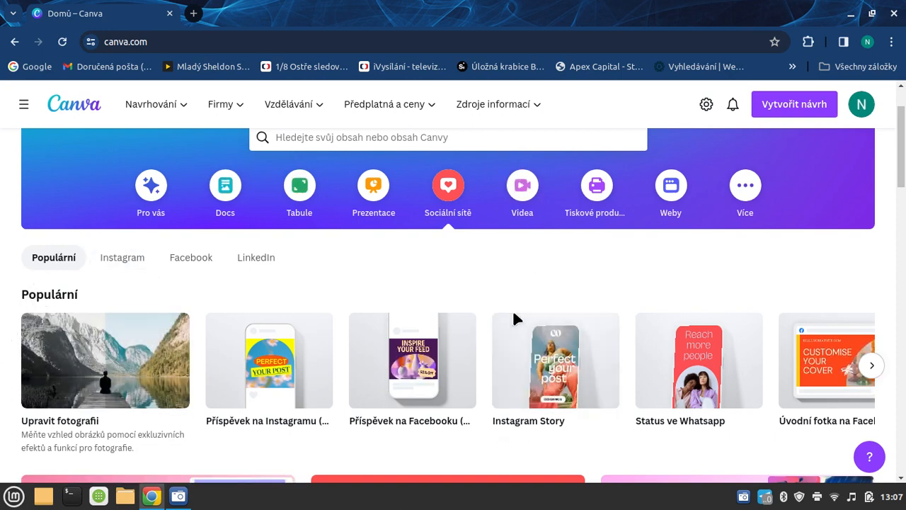
{"action": "scroll", "coordinate": [512, 309], "scroll_direction": "down", "scroll_amount": 1}
{"action": "scroll", "coordinate": [508, 330], "scroll_direction": "down", "scroll_amount": 3}
{"action": "scroll", "coordinate": [508, 330], "scroll_direction": "down", "scroll_amount": 5}
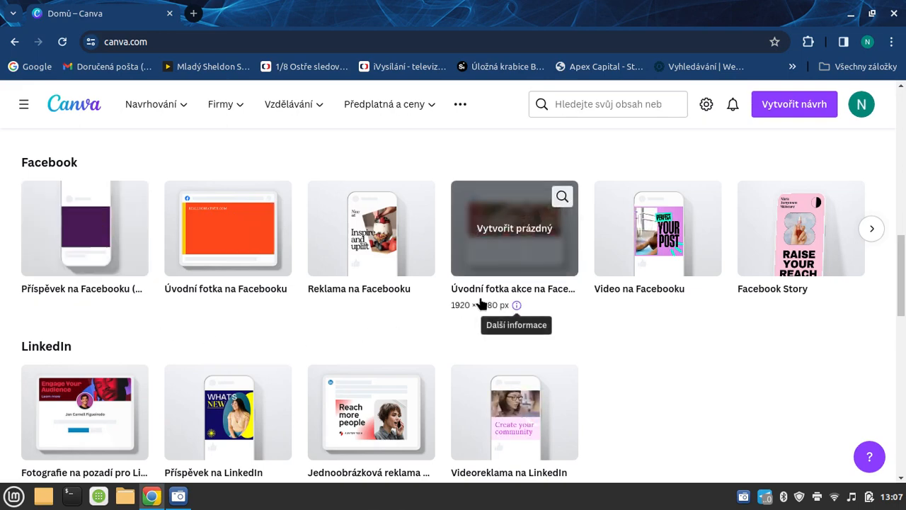
{"action": "scroll", "coordinate": [743, 306], "scroll_direction": "down", "scroll_amount": 3}
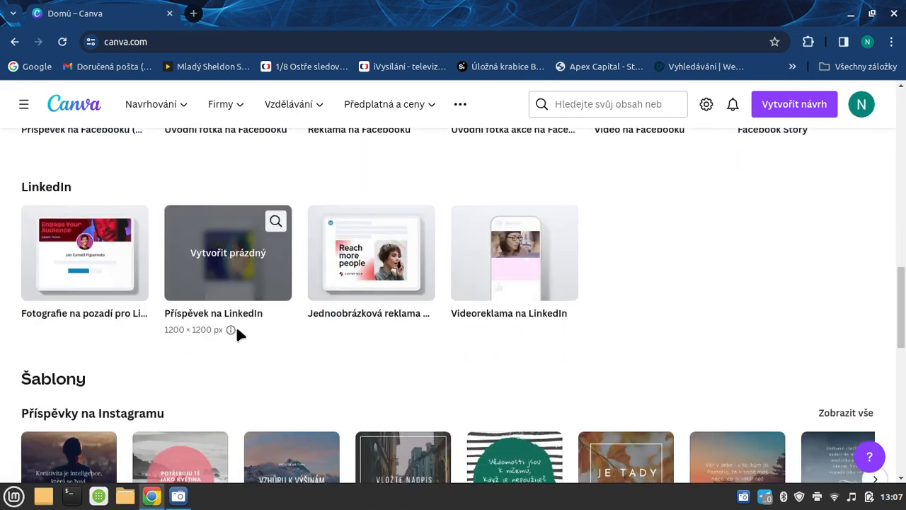
{"action": "scroll", "coordinate": [302, 382], "scroll_direction": "up", "scroll_amount": 7}
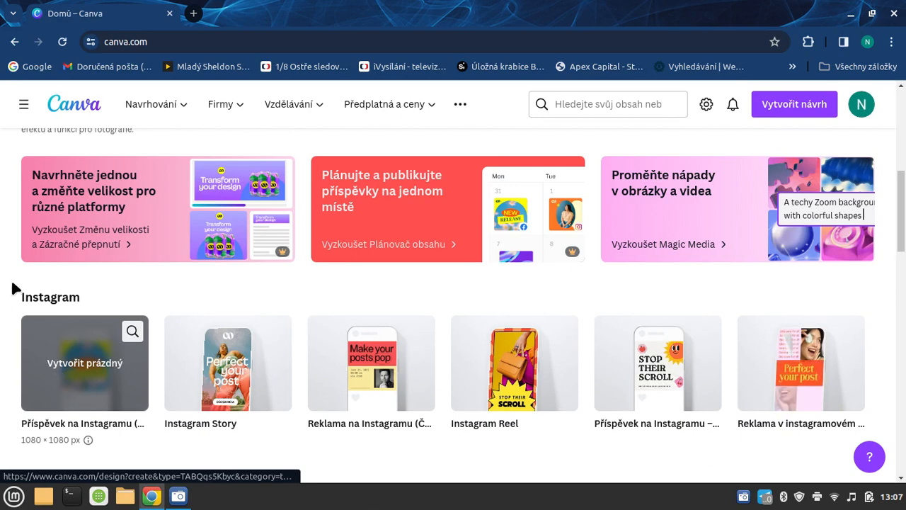
{"action": "scroll", "coordinate": [156, 303], "scroll_direction": "up", "scroll_amount": 1}
{"action": "scroll", "coordinate": [155, 303], "scroll_direction": "up", "scroll_amount": 3}
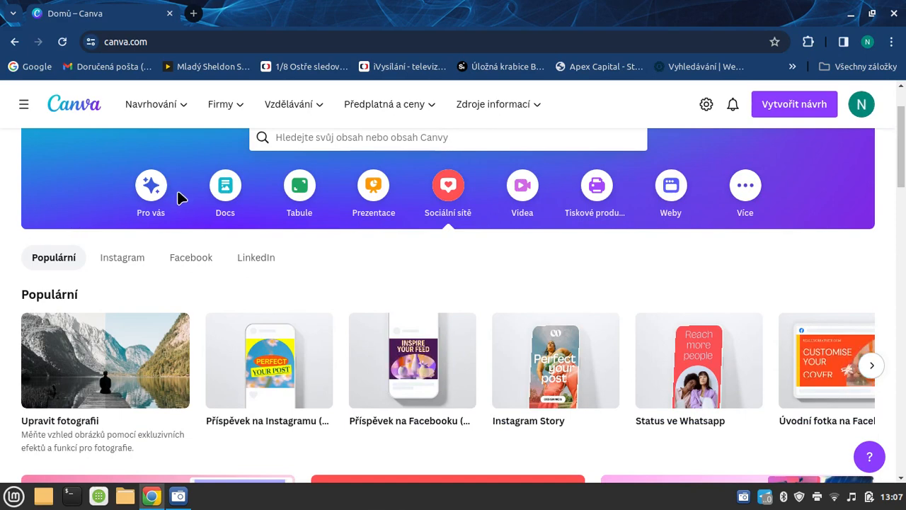
- Narrow the social media formats to Facebook and create a blank Facebook post (Příspěvek na Facebooku)
{"action": "left_click", "coordinate": [186, 261]}
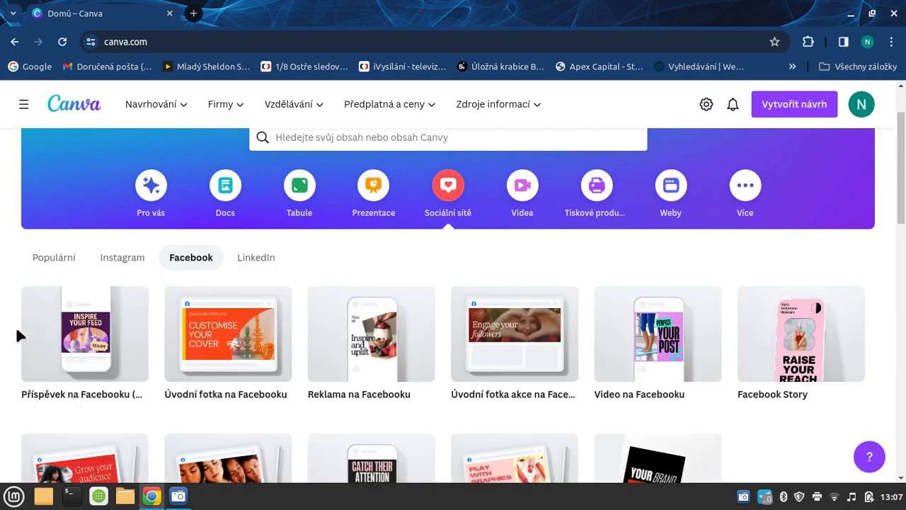
{"action": "mouse_move", "coordinate": [485, 340]}
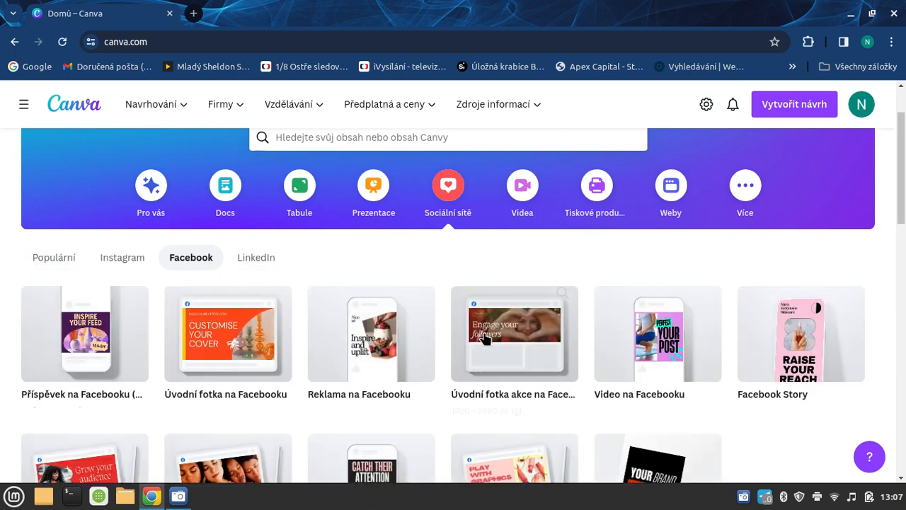
{"action": "scroll", "coordinate": [485, 339], "scroll_direction": "down", "scroll_amount": 1}
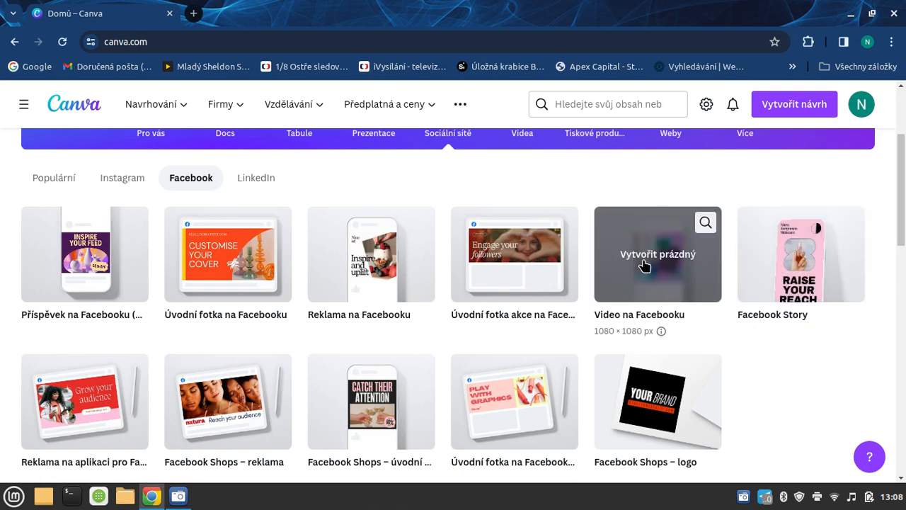
{"action": "scroll", "coordinate": [123, 271], "scroll_direction": "down", "scroll_amount": 1}
{"action": "scroll", "coordinate": [122, 270], "scroll_direction": "down", "scroll_amount": 2}
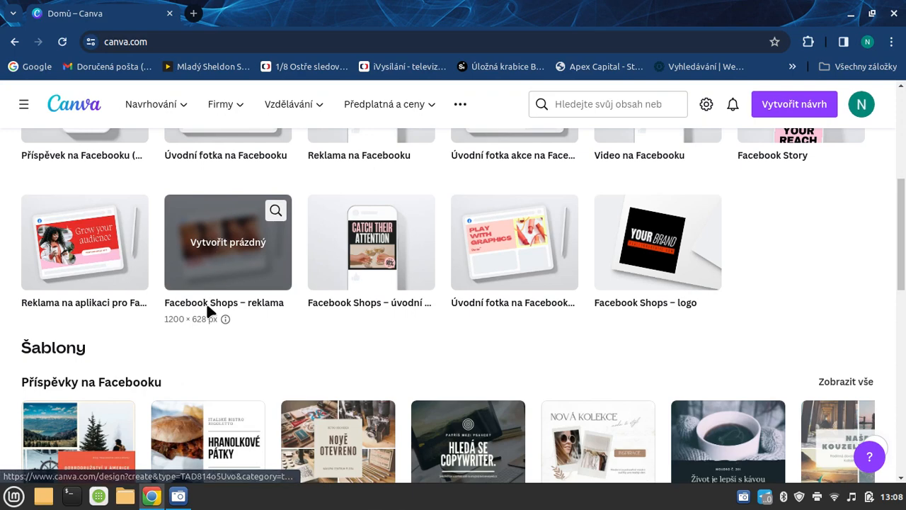
{"action": "scroll", "coordinate": [213, 326], "scroll_direction": "up", "scroll_amount": 2}
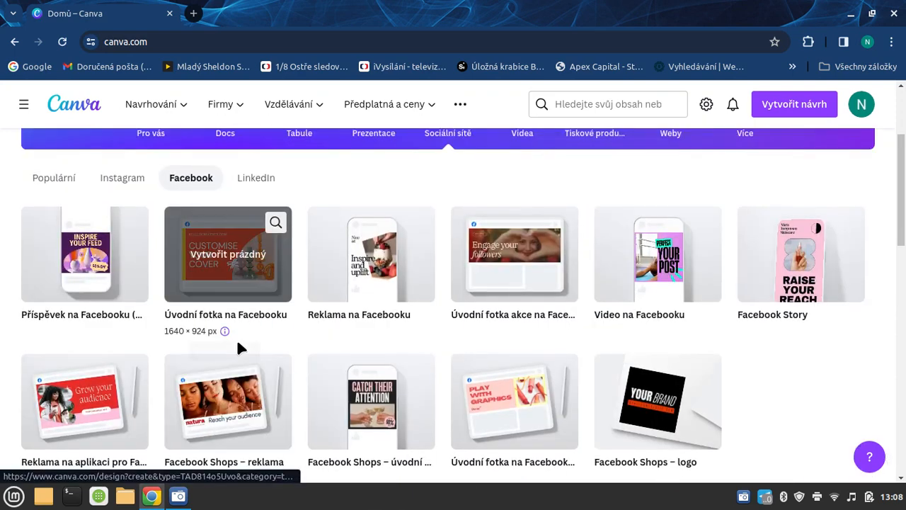
{"action": "left_click", "coordinate": [75, 258]}
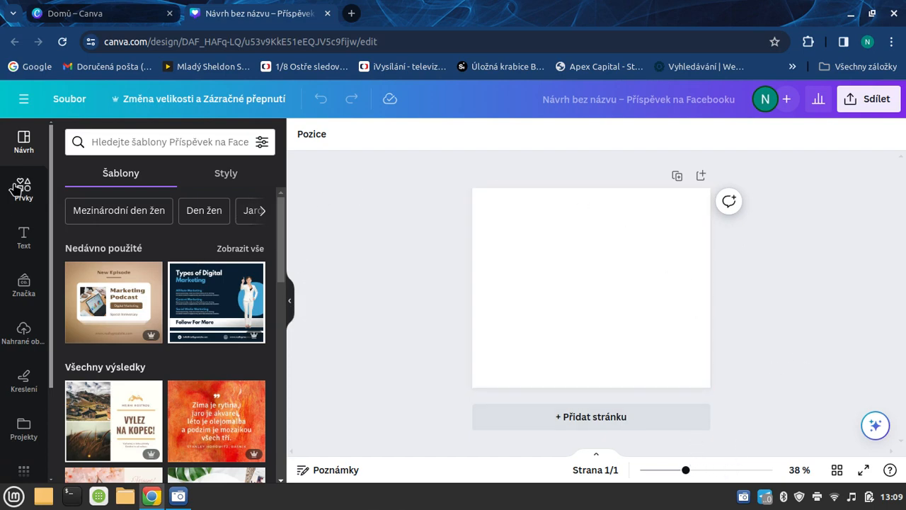
- Look over the suggested Facebook post templates and search the templates for the recent term "investice"
{"action": "scroll", "coordinate": [126, 299], "scroll_direction": "down", "scroll_amount": 3}
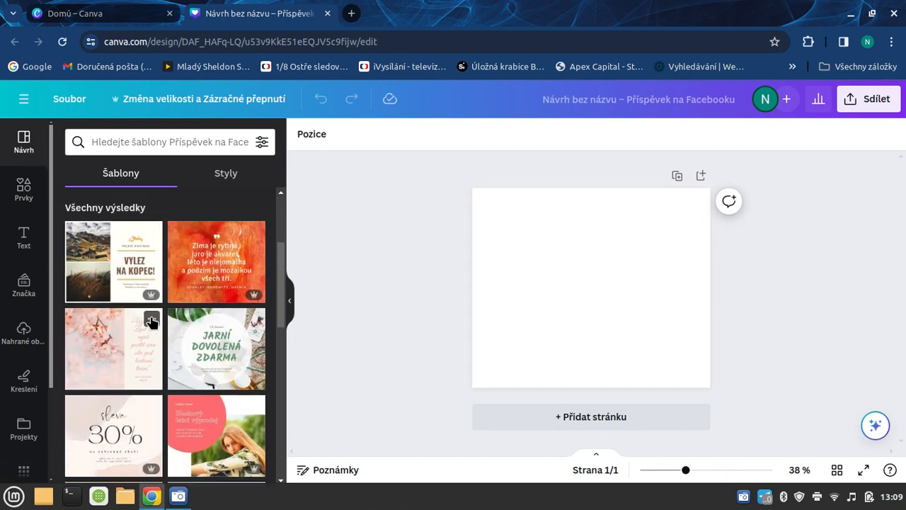
{"action": "scroll", "coordinate": [170, 323], "scroll_direction": "up", "scroll_amount": 3}
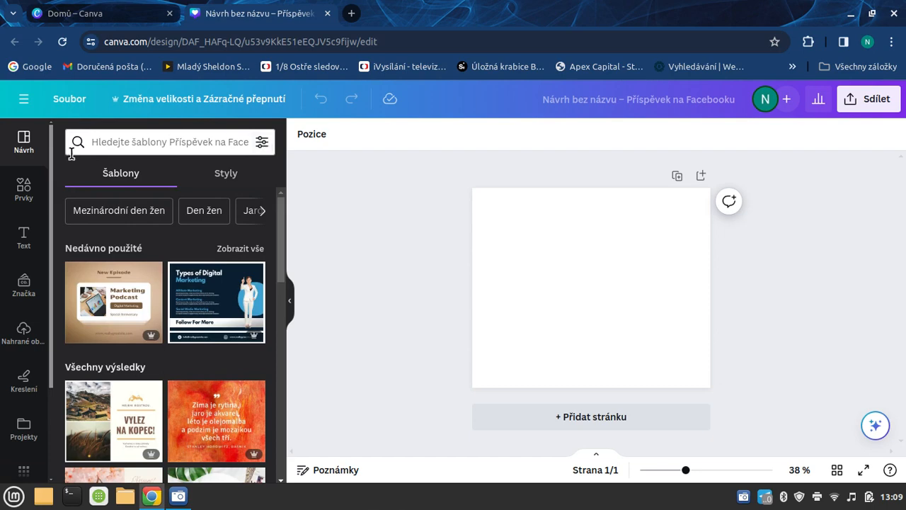
{"action": "left_click", "coordinate": [153, 145]}
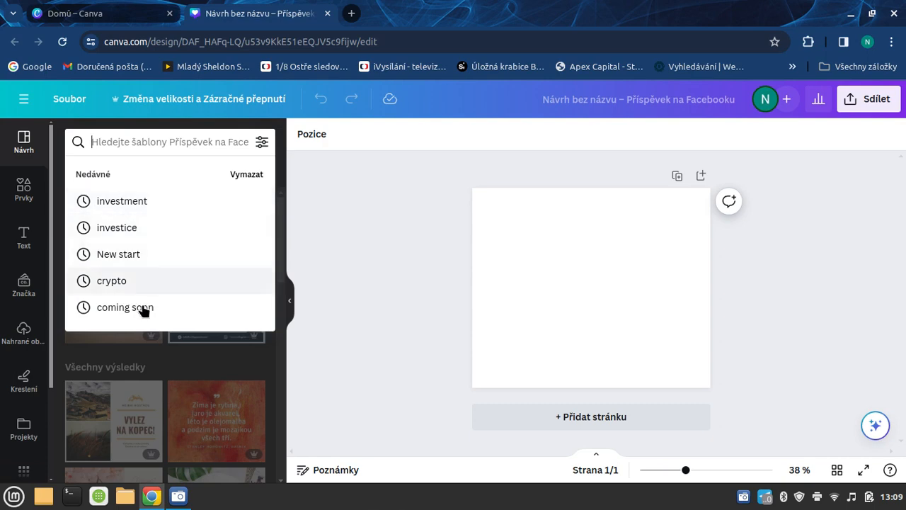
{"action": "left_click", "coordinate": [138, 228]}
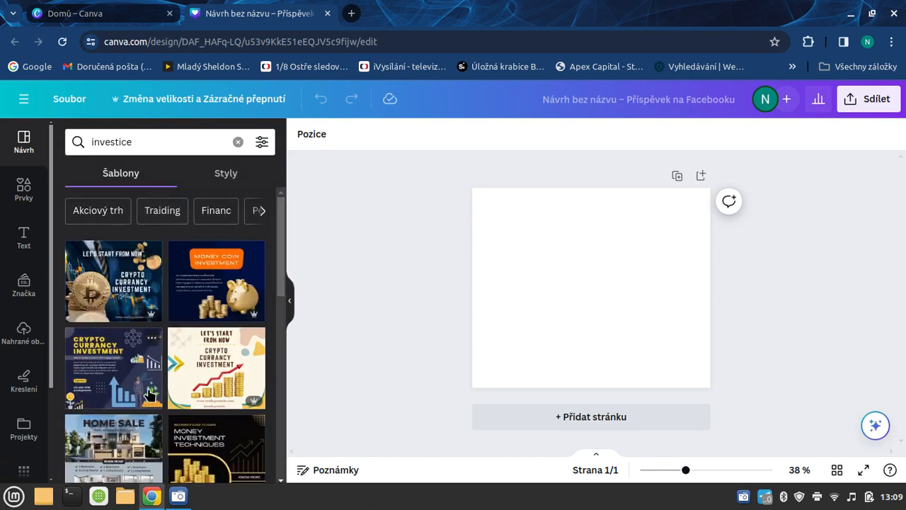
{"action": "scroll", "coordinate": [161, 386], "scroll_direction": "down", "scroll_amount": 2}
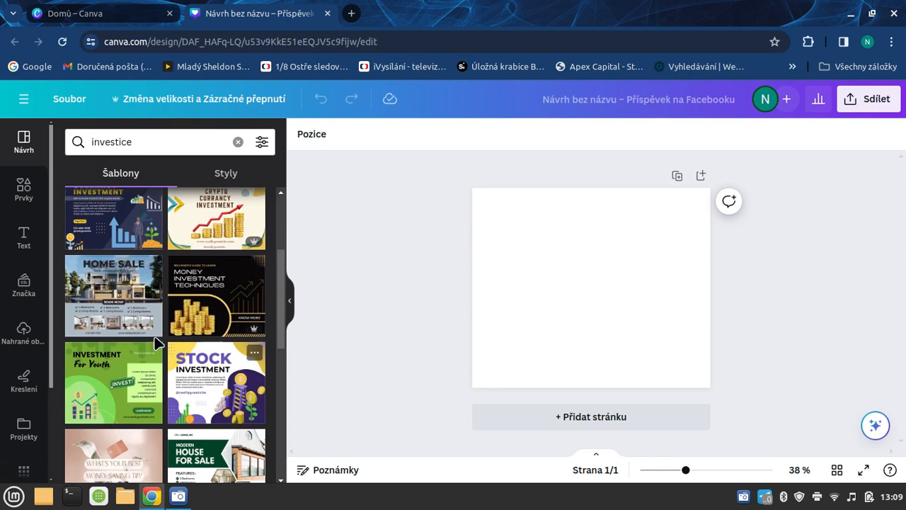
- Replace the template search term with the recent search "crypto"
{"action": "left_click", "coordinate": [171, 142]}
{"action": "key", "text": "BackSpace"}
{"action": "key", "text": "BackSpace"}
{"action": "key", "text": "BackSpace"}
{"action": "key", "text": "BackSpace"}
{"action": "key", "text": "BackSpace"}
{"action": "key", "text": "BackSpace"}
{"action": "key", "text": "BackSpace"}
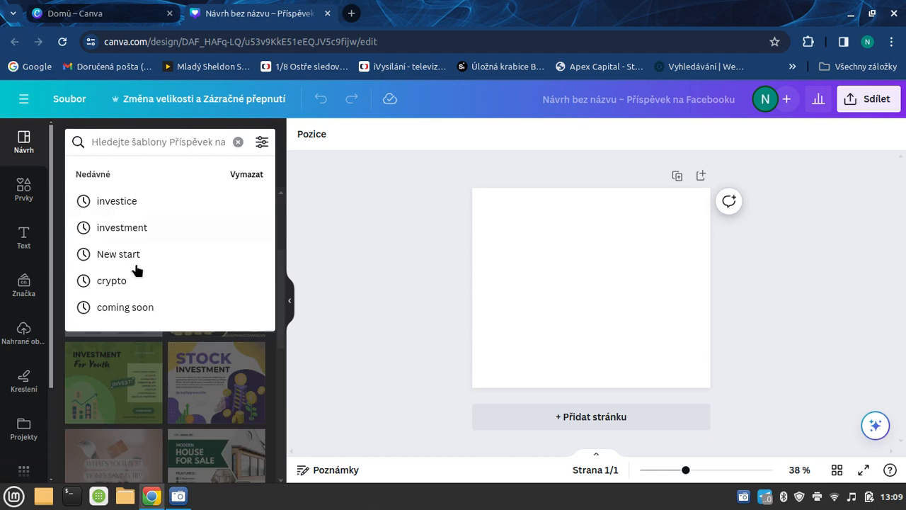
{"action": "left_click", "coordinate": [125, 285]}
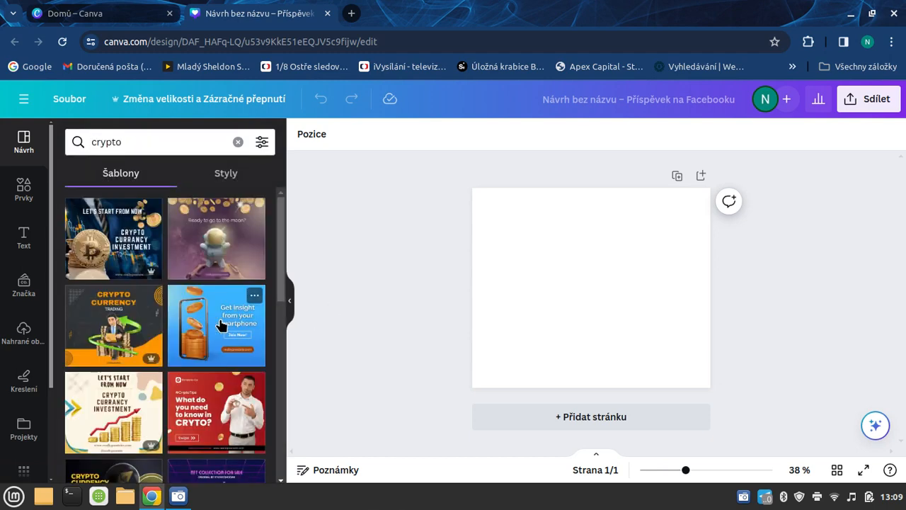
- Examine the crypto templates, comparing their designs and checking which ones are marked as Pro
{"action": "scroll", "coordinate": [213, 374], "scroll_direction": "down", "scroll_amount": 6}
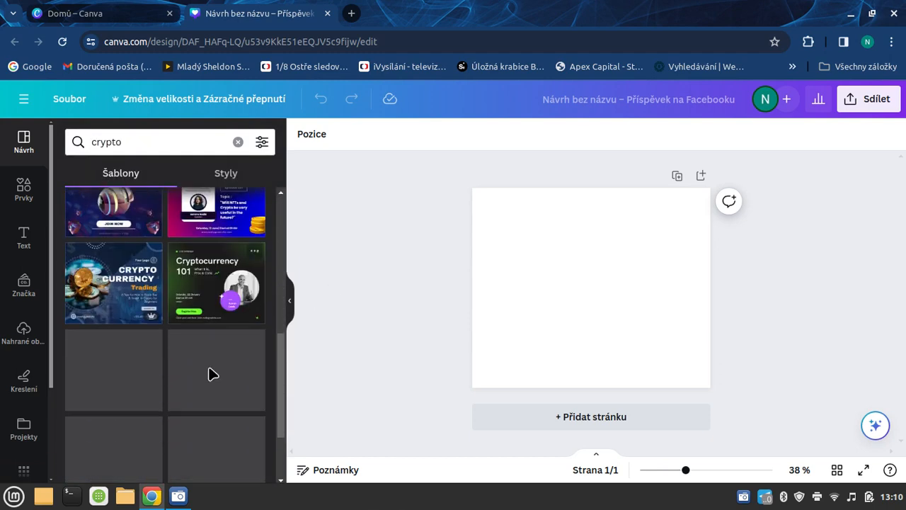
{"action": "scroll", "coordinate": [213, 374], "scroll_direction": "down", "scroll_amount": 2}
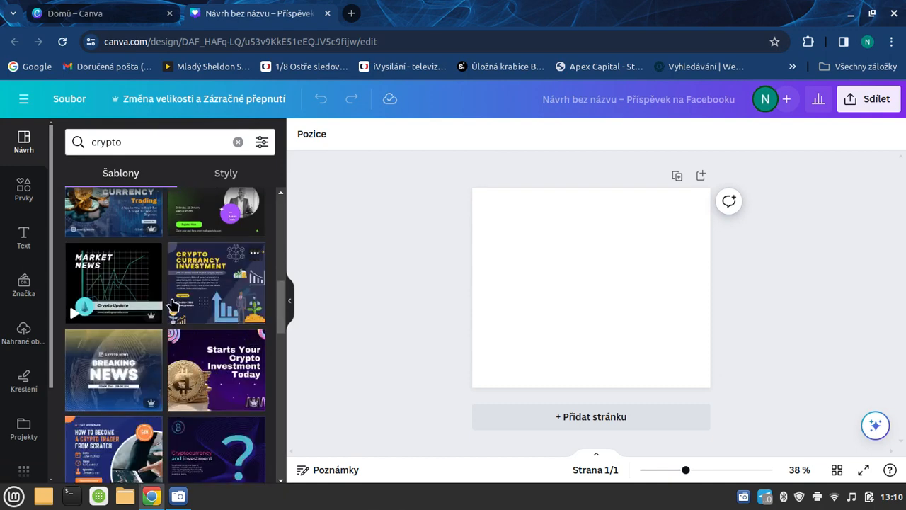
{"action": "scroll", "coordinate": [219, 352], "scroll_direction": "up", "scroll_amount": 2}
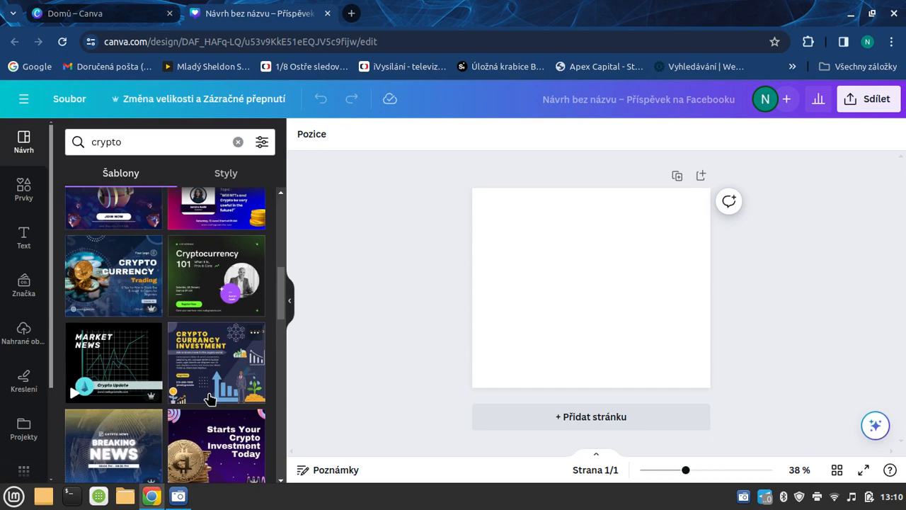
{"action": "scroll", "coordinate": [154, 359], "scroll_direction": "up", "scroll_amount": 5}
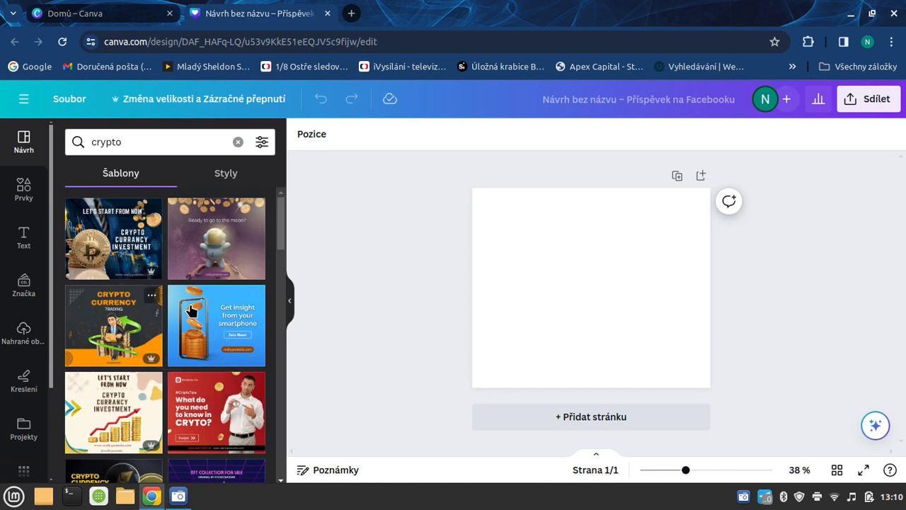
{"action": "scroll", "coordinate": [196, 320], "scroll_direction": "down", "scroll_amount": 10}
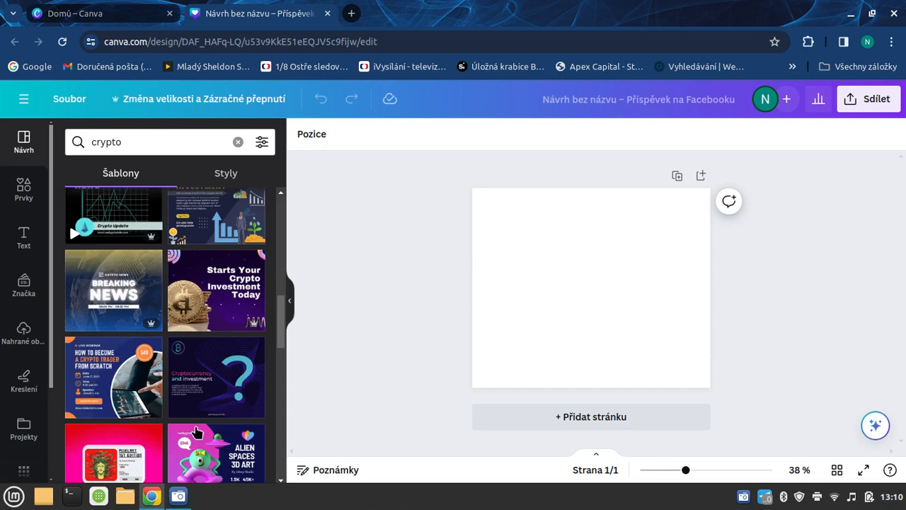
{"action": "scroll", "coordinate": [172, 382], "scroll_direction": "up", "scroll_amount": 3}
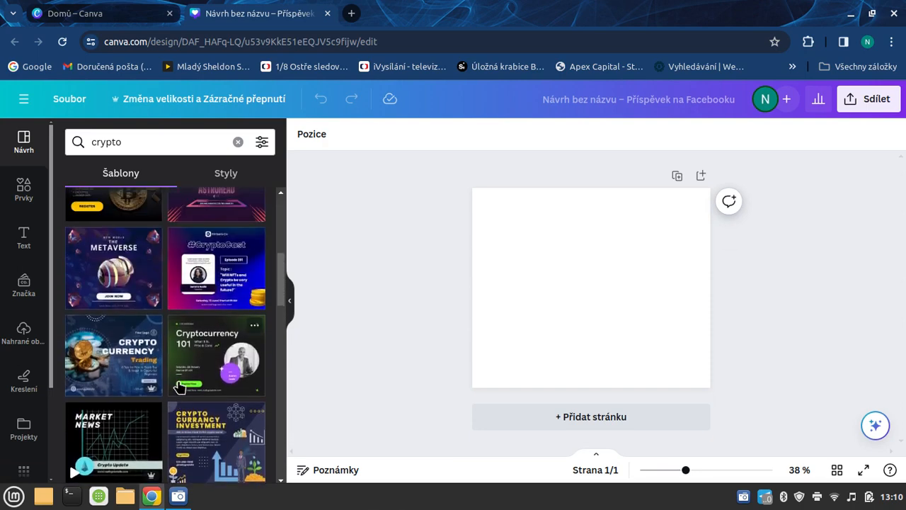
{"action": "scroll", "coordinate": [188, 368], "scroll_direction": "up", "scroll_amount": 5}
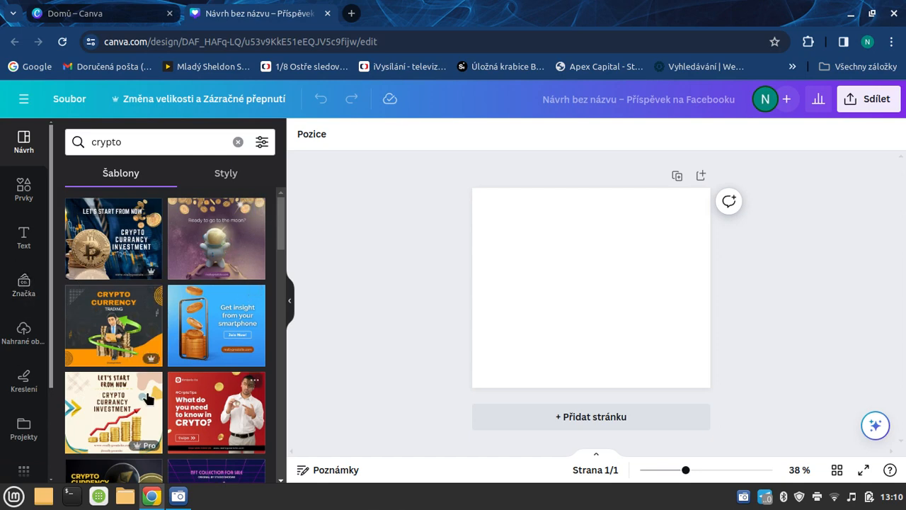
{"action": "scroll", "coordinate": [144, 397], "scroll_direction": "down", "scroll_amount": 1}
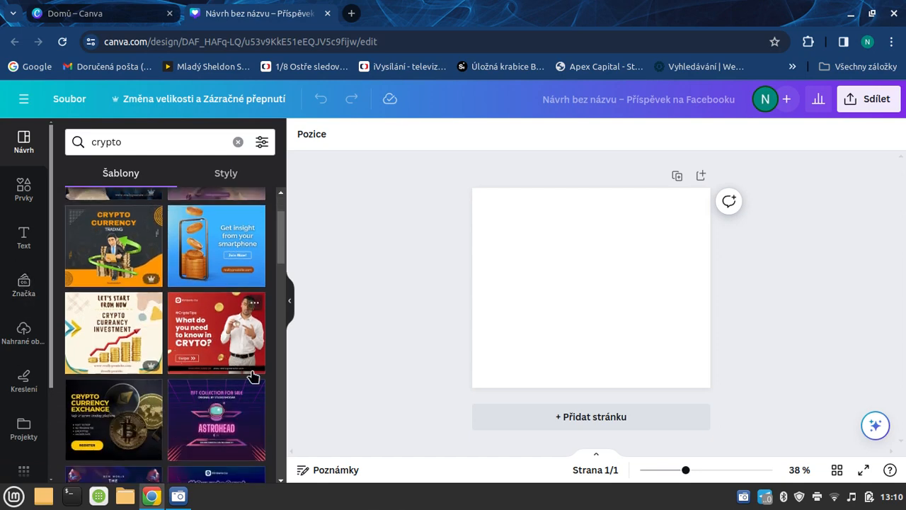
{"action": "scroll", "coordinate": [183, 326], "scroll_direction": "up", "scroll_amount": 1}
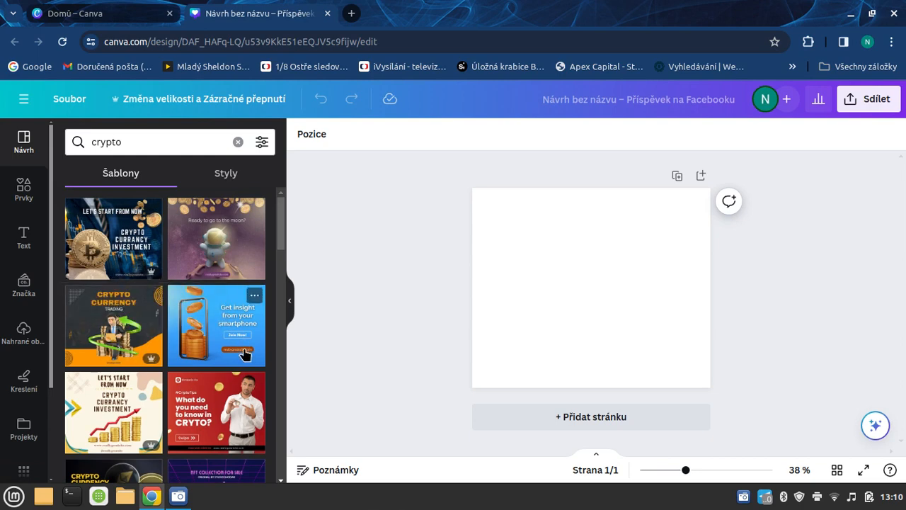
{"action": "scroll", "coordinate": [99, 323], "scroll_direction": "down", "scroll_amount": 1}
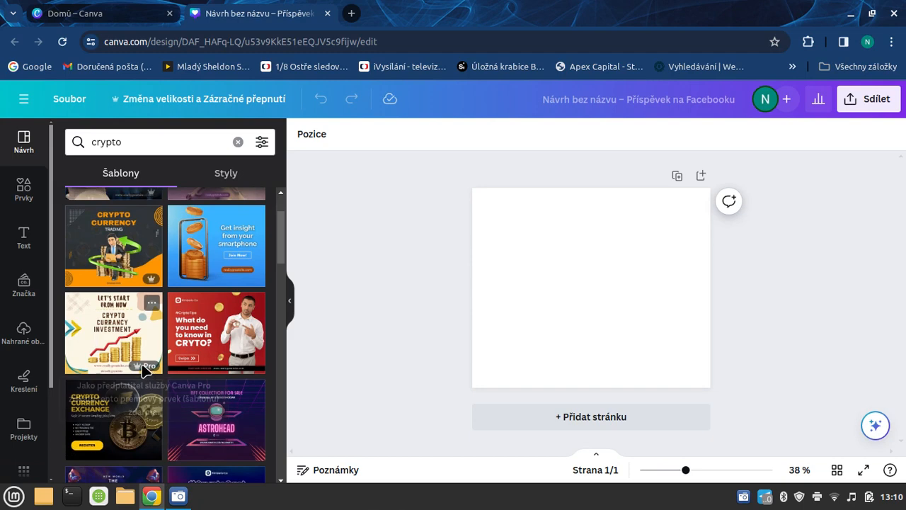
{"action": "mouse_move", "coordinate": [145, 370]}
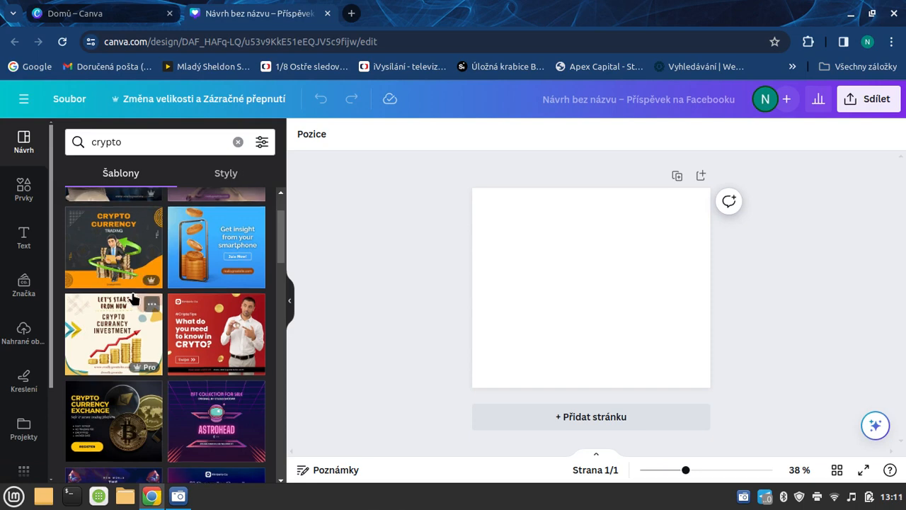
{"action": "scroll", "coordinate": [107, 269], "scroll_direction": "up", "scroll_amount": 2}
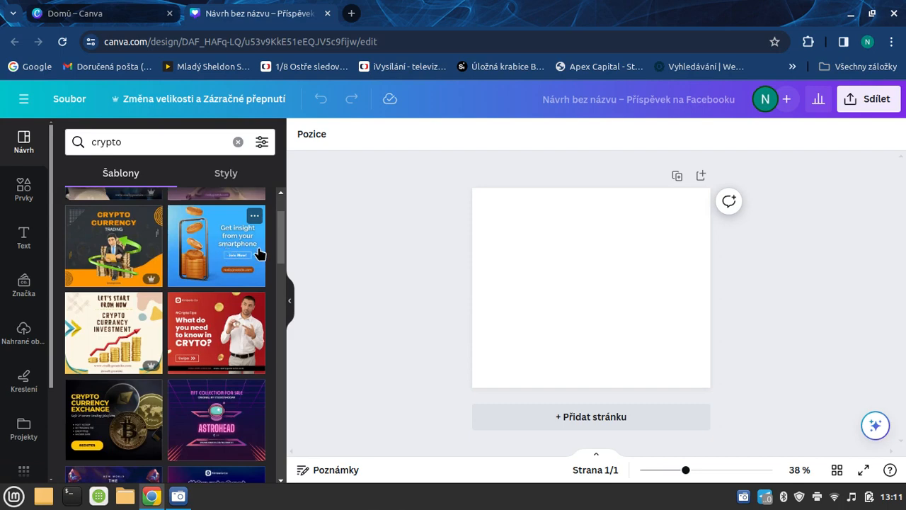
- Examine more of the crypto templates, comparing the currency exchange, metaverse, NFT, market news and investment designs
{"action": "scroll", "coordinate": [251, 258], "scroll_direction": "down", "scroll_amount": 2}
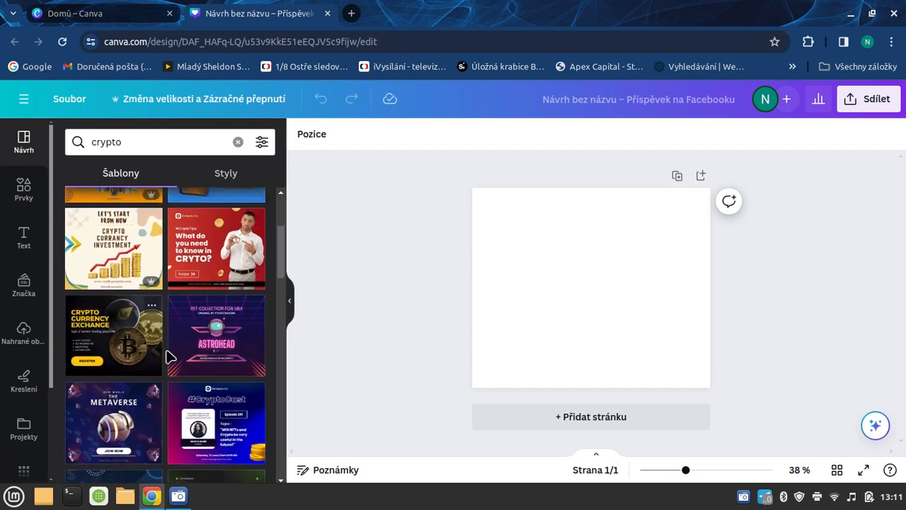
{"action": "scroll", "coordinate": [127, 361], "scroll_direction": "down", "scroll_amount": 2}
{"action": "scroll", "coordinate": [152, 363], "scroll_direction": "down", "scroll_amount": 4}
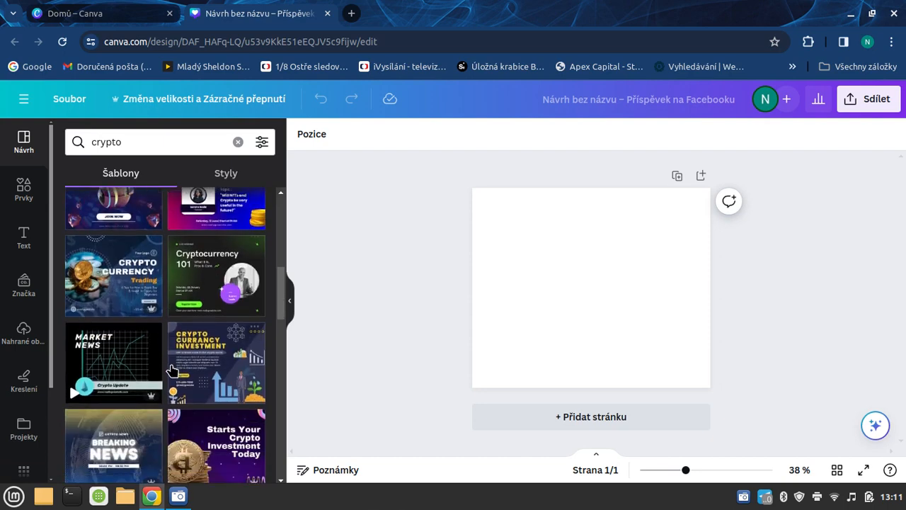
{"action": "scroll", "coordinate": [251, 314], "scroll_direction": "down", "scroll_amount": 2}
{"action": "scroll", "coordinate": [251, 314], "scroll_direction": "down", "scroll_amount": 6}
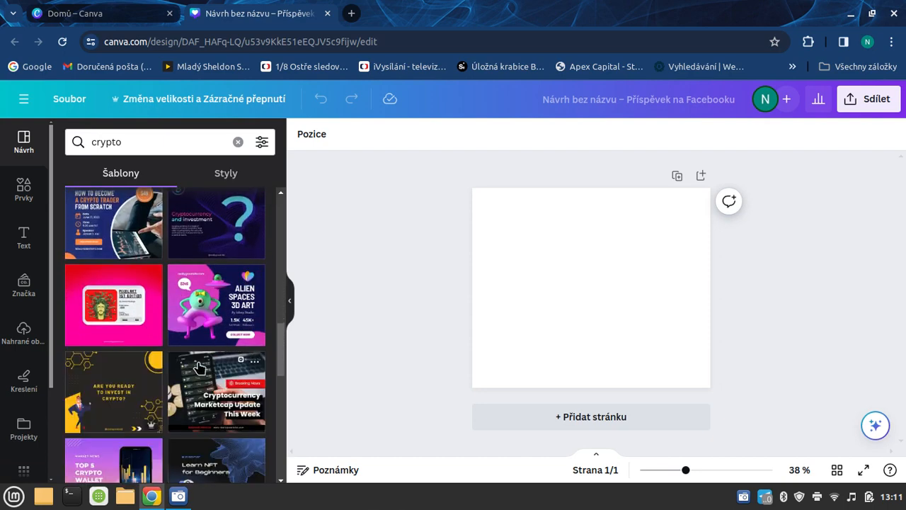
{"action": "scroll", "coordinate": [182, 360], "scroll_direction": "down", "scroll_amount": 2}
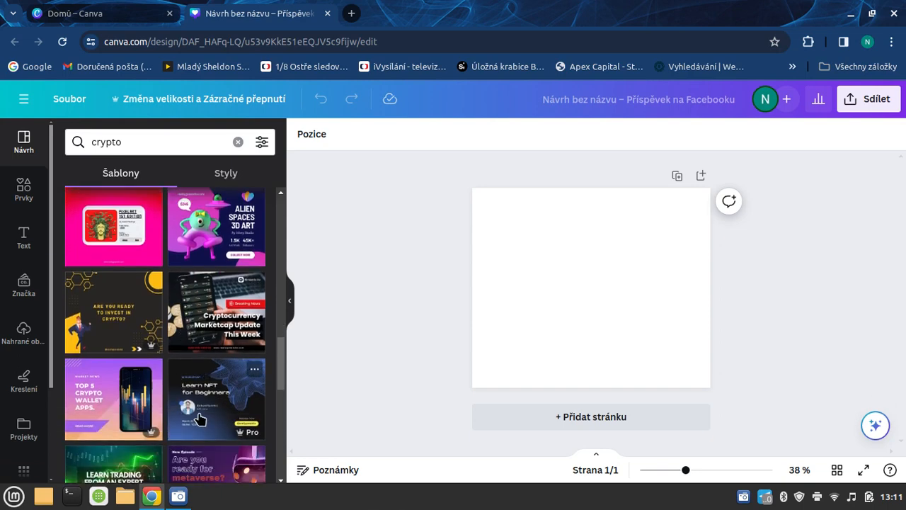
{"action": "scroll", "coordinate": [198, 415], "scroll_direction": "up", "scroll_amount": 4}
{"action": "scroll", "coordinate": [198, 415], "scroll_direction": "up", "scroll_amount": 5}
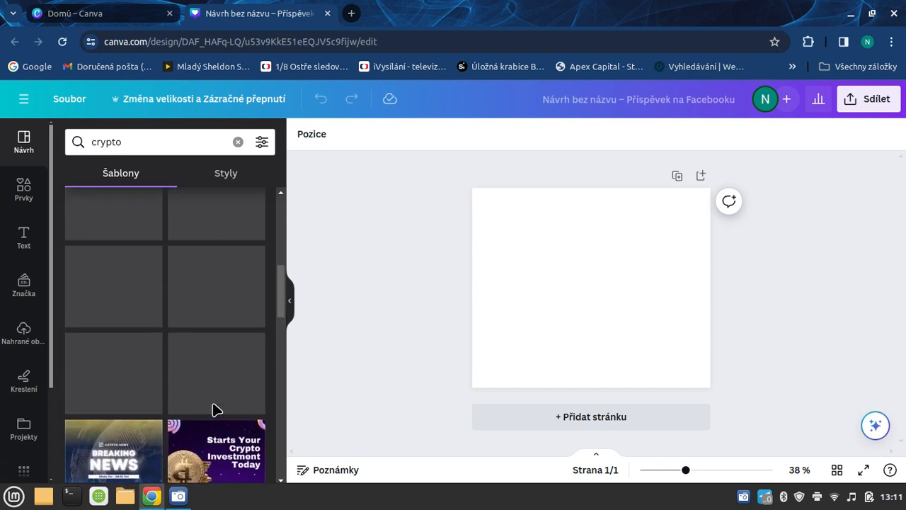
{"action": "scroll", "coordinate": [215, 361], "scroll_direction": "up", "scroll_amount": 2}
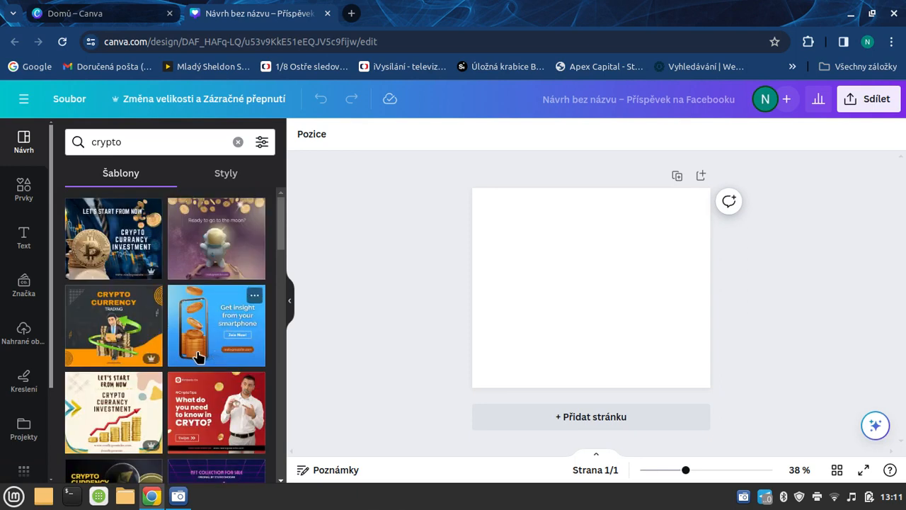
{"action": "scroll", "coordinate": [241, 414], "scroll_direction": "down", "scroll_amount": 3}
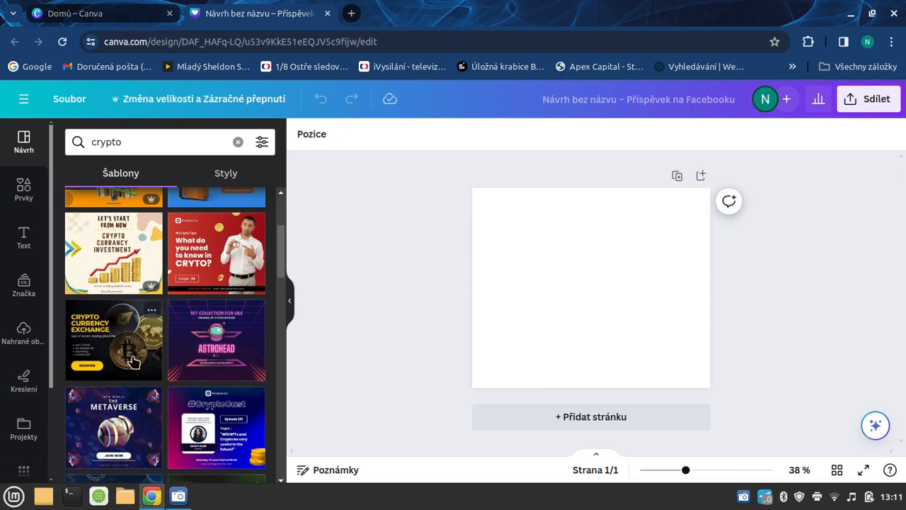
{"action": "scroll", "coordinate": [137, 364], "scroll_direction": "down", "scroll_amount": 1}
{"action": "scroll", "coordinate": [137, 364], "scroll_direction": "down", "scroll_amount": 1}
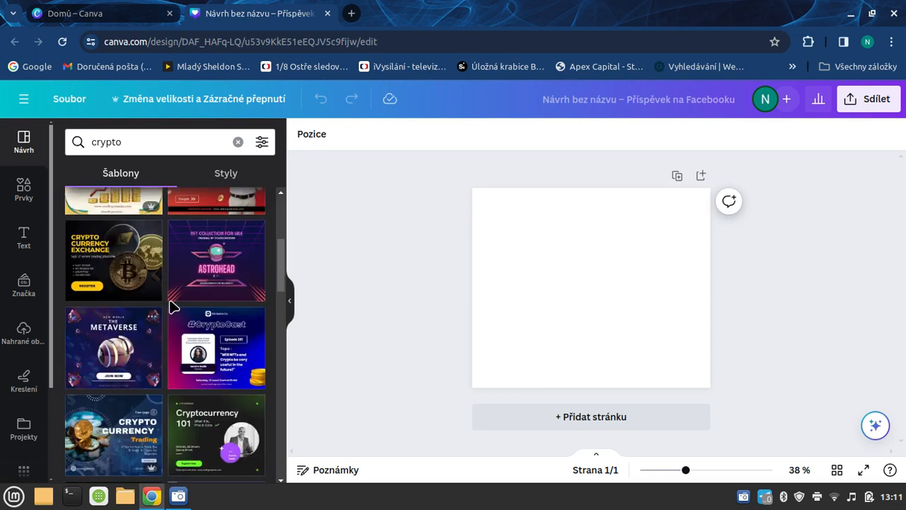
{"action": "scroll", "coordinate": [138, 308], "scroll_direction": "down", "scroll_amount": 1}
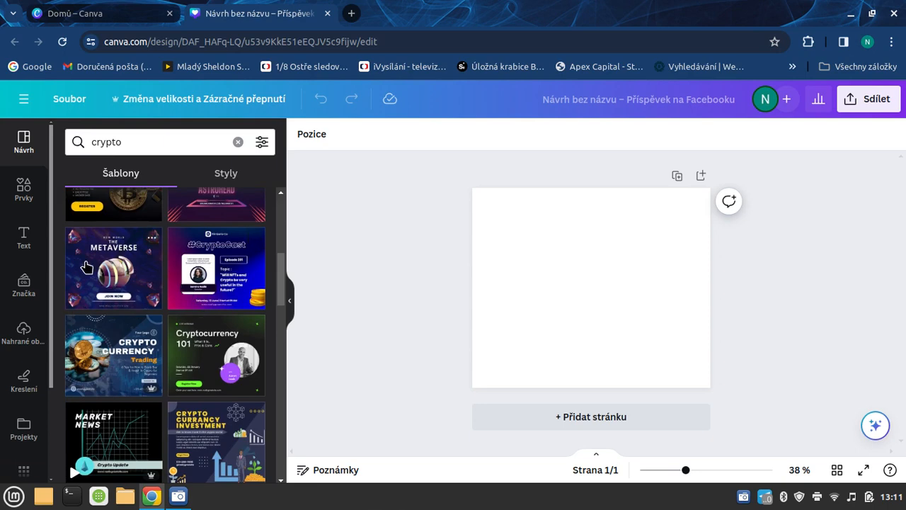
{"action": "scroll", "coordinate": [215, 297], "scroll_direction": "down", "scroll_amount": 1}
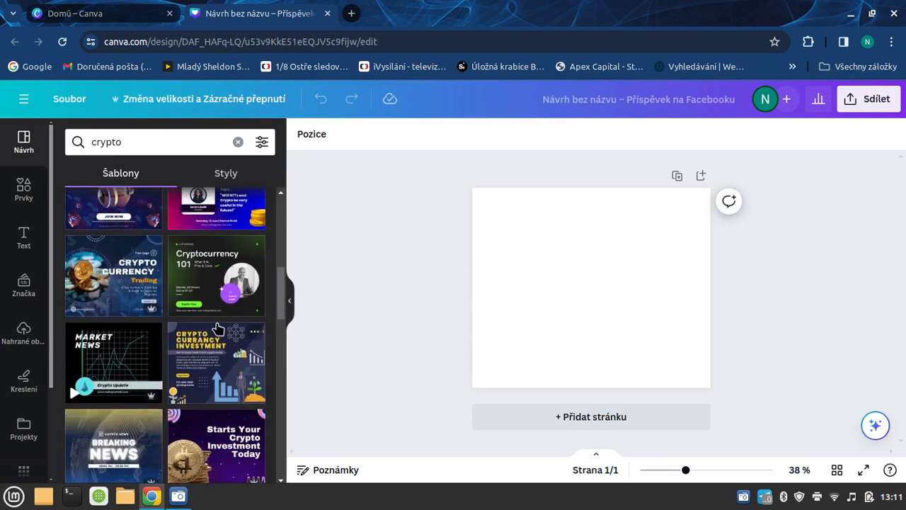
{"action": "scroll", "coordinate": [238, 377], "scroll_direction": "down", "scroll_amount": 1}
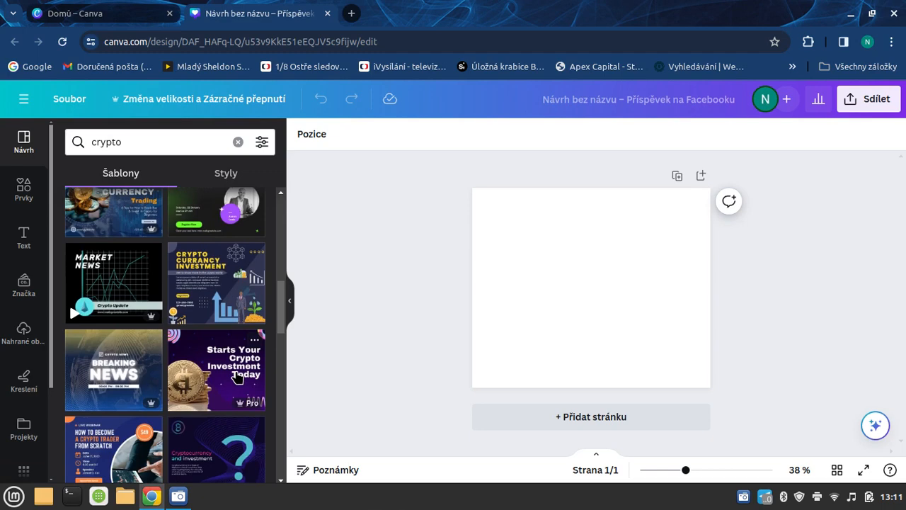
{"action": "scroll", "coordinate": [237, 377], "scroll_direction": "up", "scroll_amount": 3}
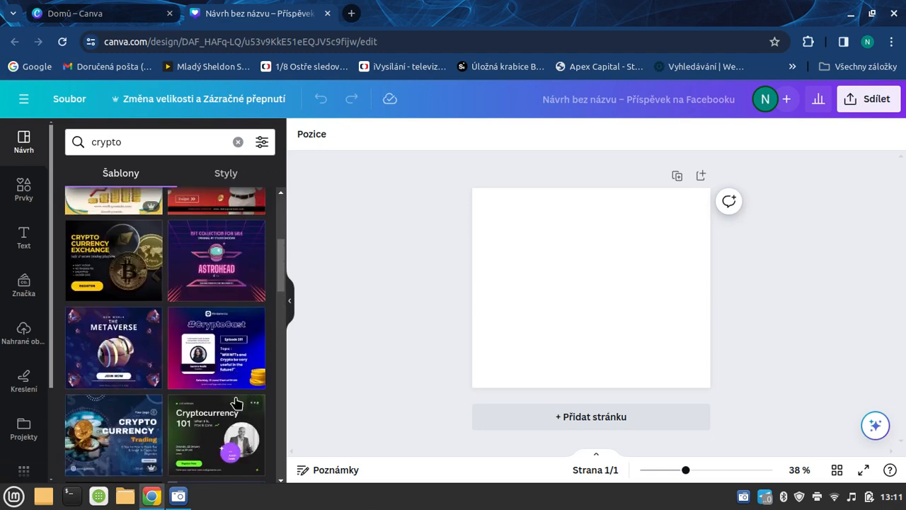
{"action": "scroll", "coordinate": [222, 345], "scroll_direction": "up", "scroll_amount": 3}
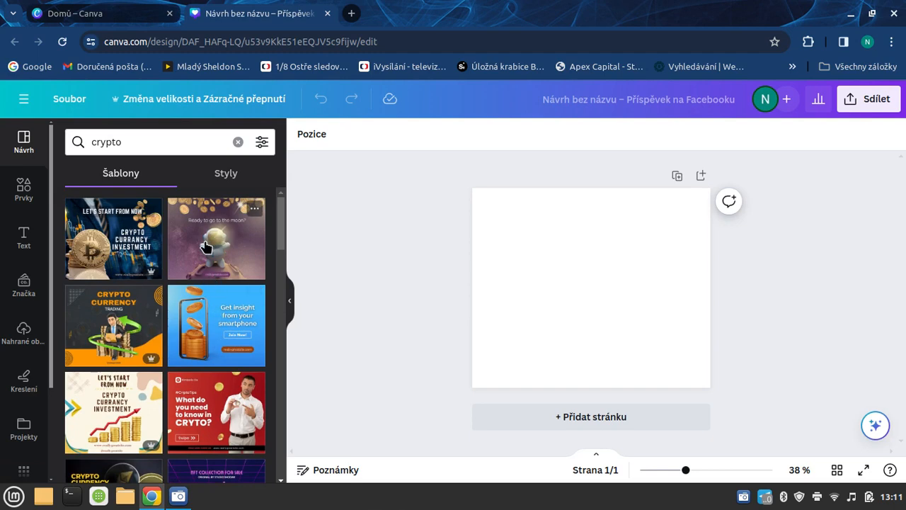
- Apply the "Dark Blue Modern Crypto Currency Investment Facebook Post" template to the blank page
{"action": "scroll", "coordinate": [212, 261], "scroll_direction": "down", "scroll_amount": 1}
{"action": "scroll", "coordinate": [221, 283], "scroll_direction": "down", "scroll_amount": 1}
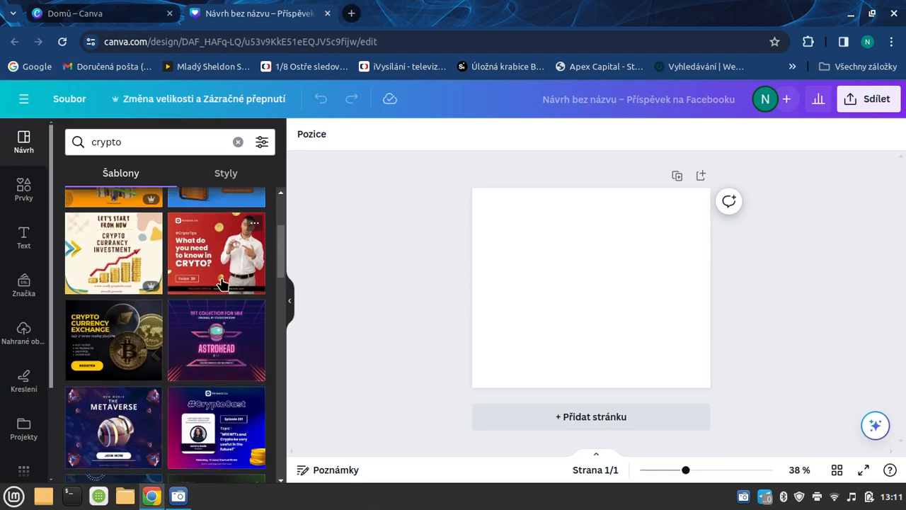
{"action": "scroll", "coordinate": [221, 283], "scroll_direction": "down", "scroll_amount": 3}
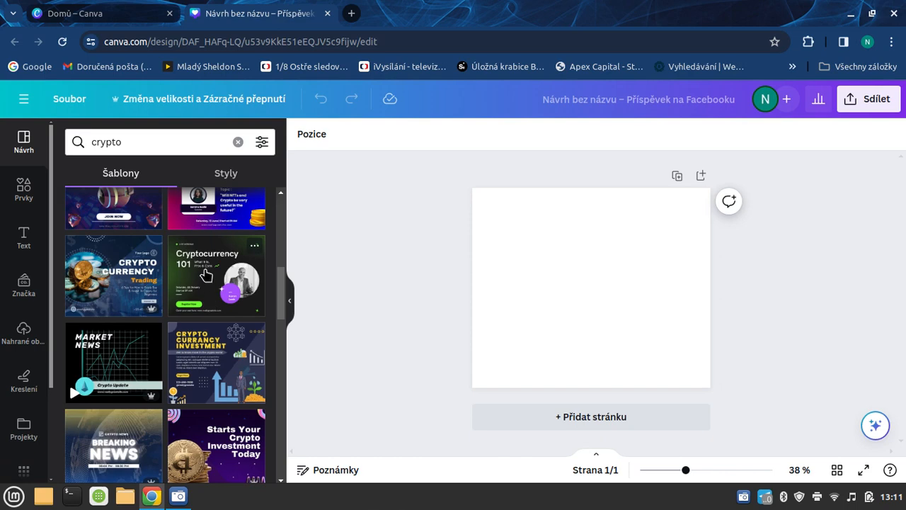
{"action": "scroll", "coordinate": [212, 314], "scroll_direction": "down", "scroll_amount": 1}
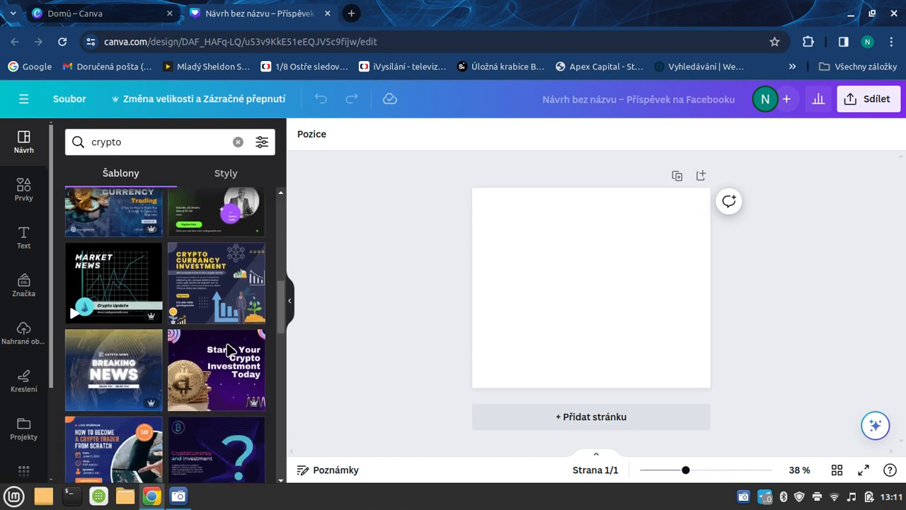
{"action": "left_click", "coordinate": [198, 284]}
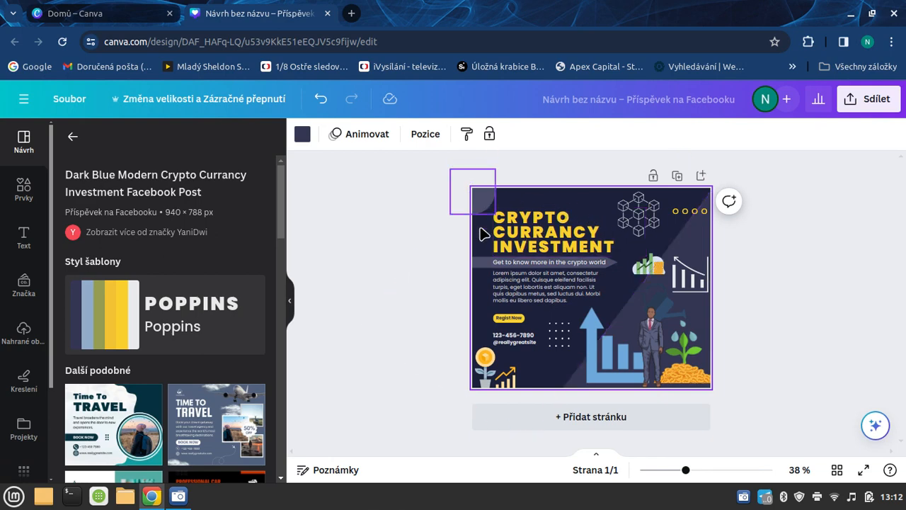
- Replace the template's main heading with "BAVARSIS MODERNÍ INVESTOVANÍ"
{"action": "left_click", "coordinate": [548, 240]}
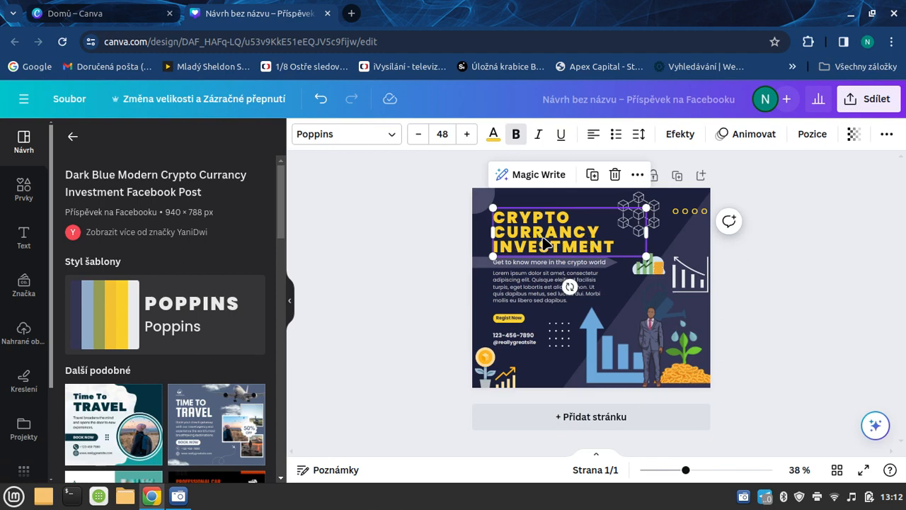
{"action": "double_click", "coordinate": [617, 248]}
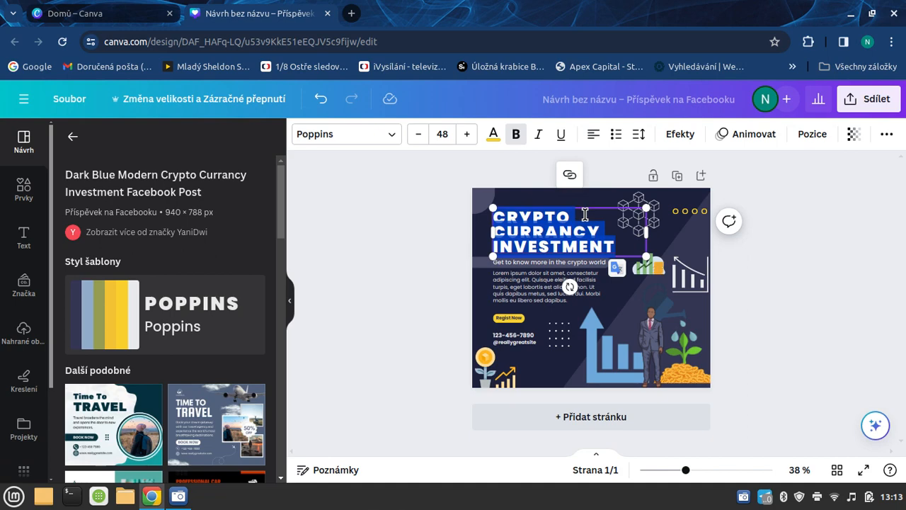
{"action": "type", "text": "BAVARSIS"}
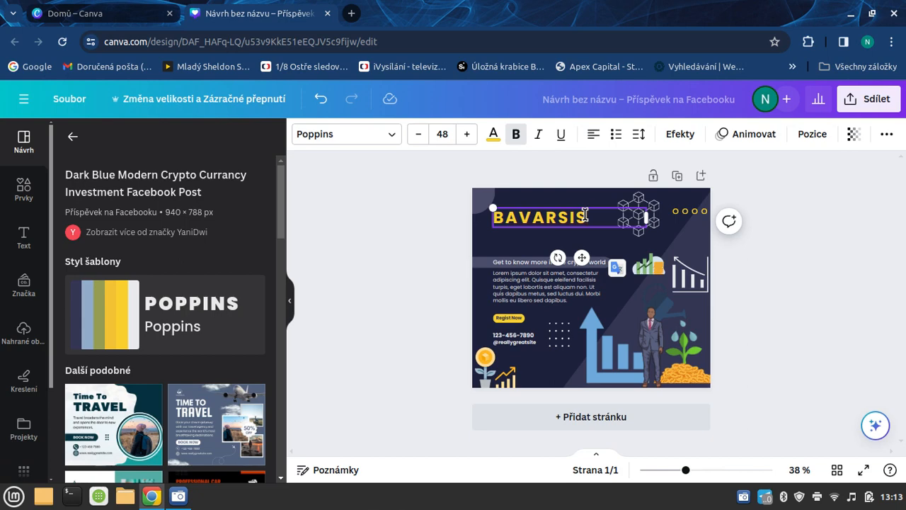
{"action": "type", "text": "MODERNÍ I"}
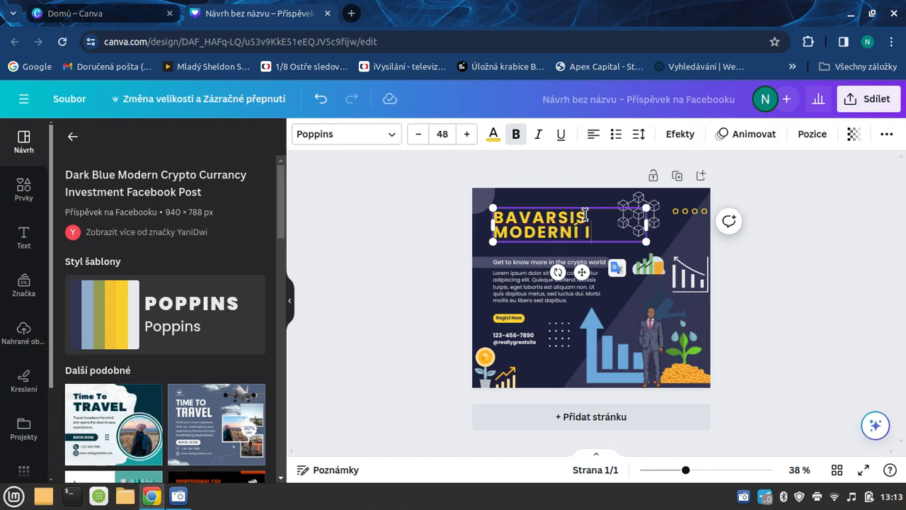
{"action": "type", "text": "NVESTOVANÍ"}
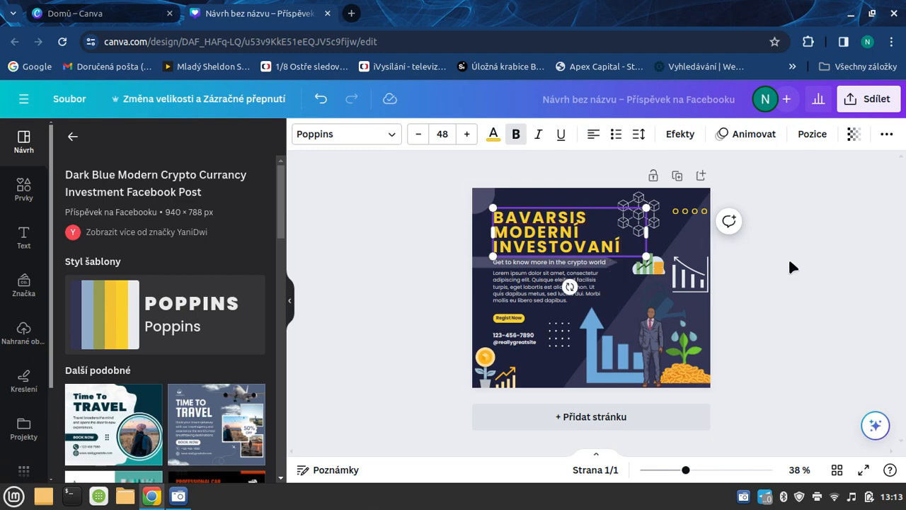
{"action": "left_click", "coordinate": [788, 257]}
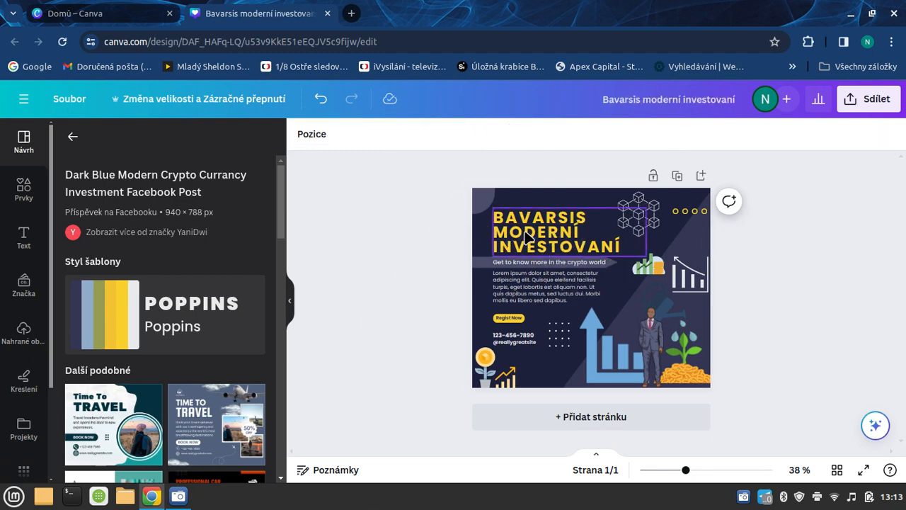
- Select all three lines of the heading text and open the list of available fonts
{"action": "left_click", "coordinate": [574, 239]}
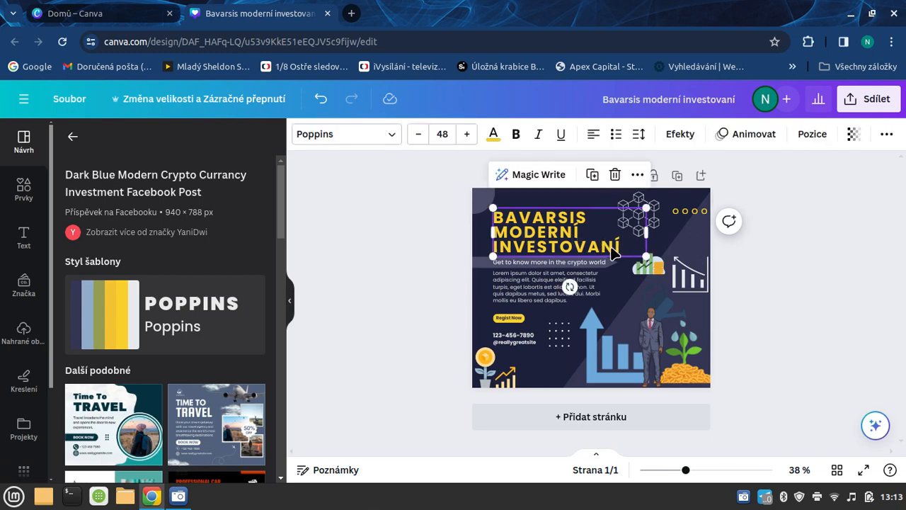
{"action": "double_click", "coordinate": [623, 246]}
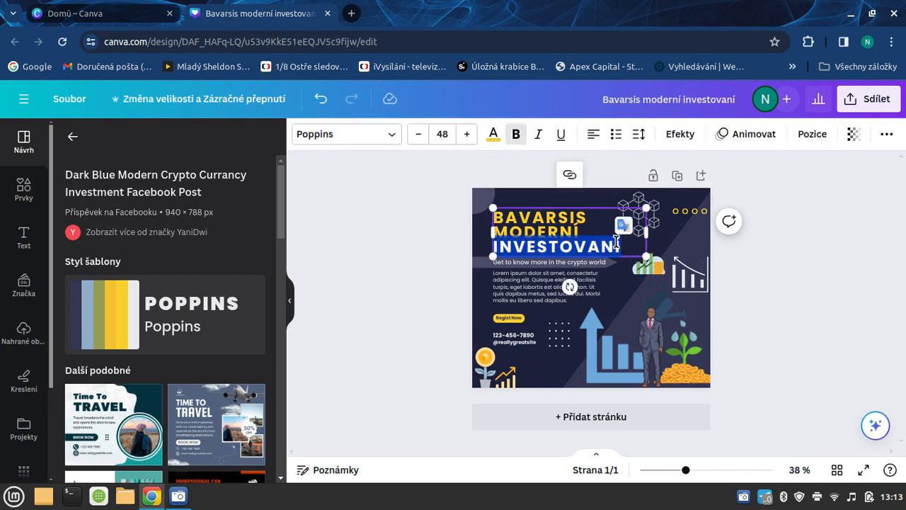
{"action": "left_click_drag", "start_coordinate": [617, 243], "coordinate": [518, 224]}
{"action": "left_click_drag", "start_coordinate": [630, 244], "coordinate": [494, 215]}
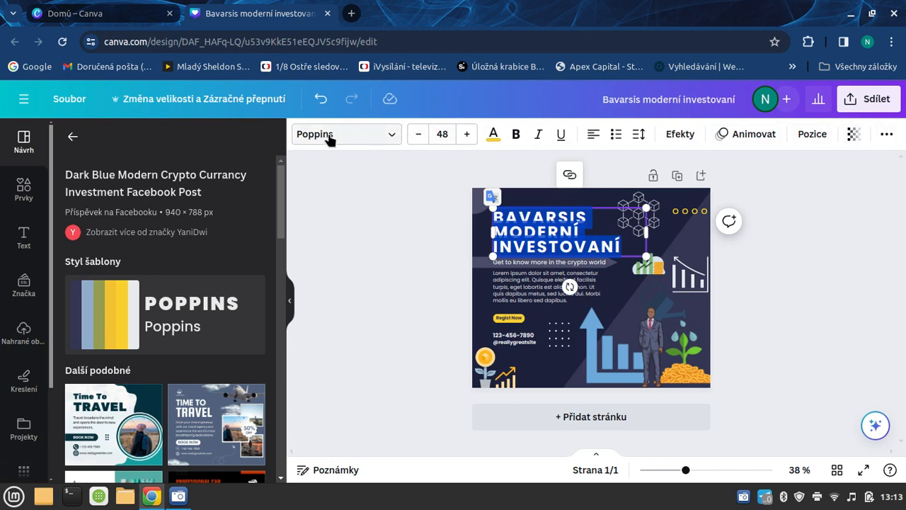
{"action": "left_click", "coordinate": [394, 136]}
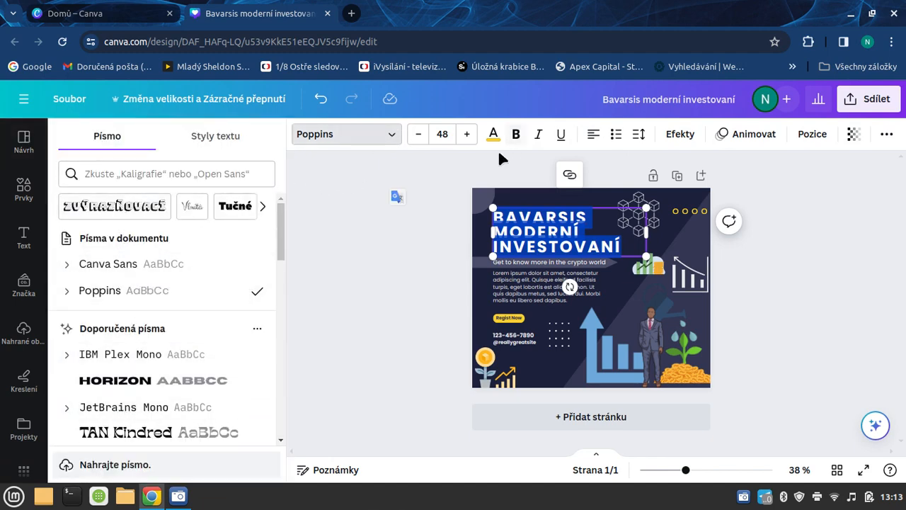
- Try smaller font sizes on the selected heading and set it back to 48
{"action": "left_click", "coordinate": [418, 134]}
{"action": "left_click", "coordinate": [418, 134]}
{"action": "left_click", "coordinate": [417, 133]}
{"action": "left_click", "coordinate": [418, 134]}
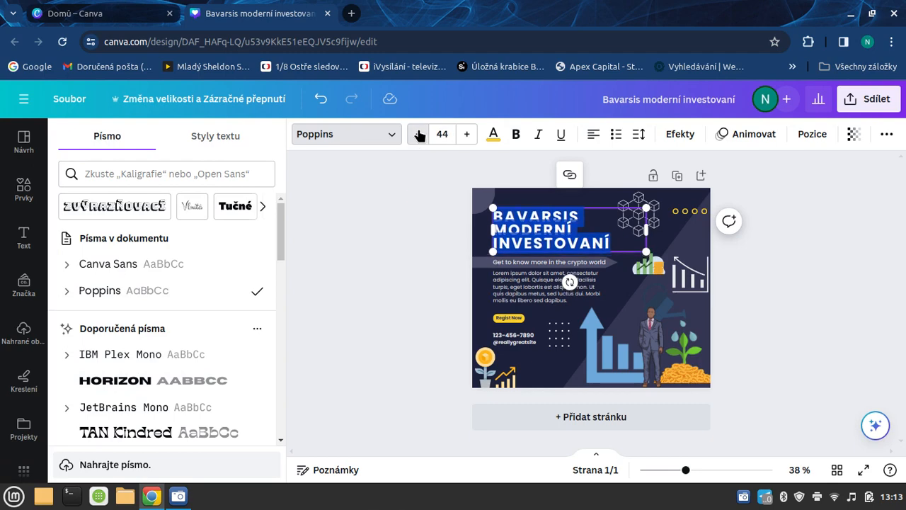
{"action": "left_click", "coordinate": [417, 134]}
{"action": "left_click", "coordinate": [418, 134]}
{"action": "left_click", "coordinate": [467, 134]}
{"action": "left_click", "coordinate": [466, 134]}
{"action": "left_click", "coordinate": [467, 134]}
{"action": "left_click", "coordinate": [466, 134]}
{"action": "left_click", "coordinate": [466, 133]}
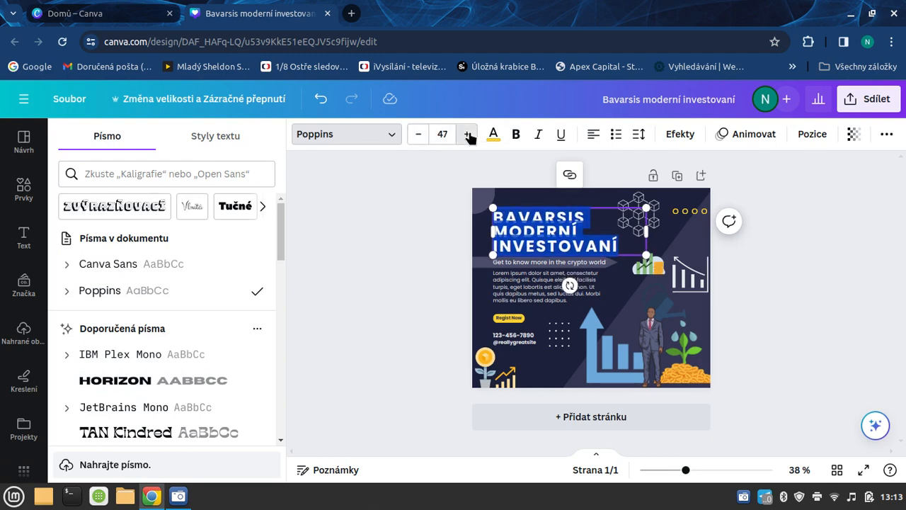
{"action": "left_click", "coordinate": [466, 134]}
- Recolour the heading text to the default peach colour, Broskvová #ffbd59
{"action": "left_click", "coordinate": [493, 135]}
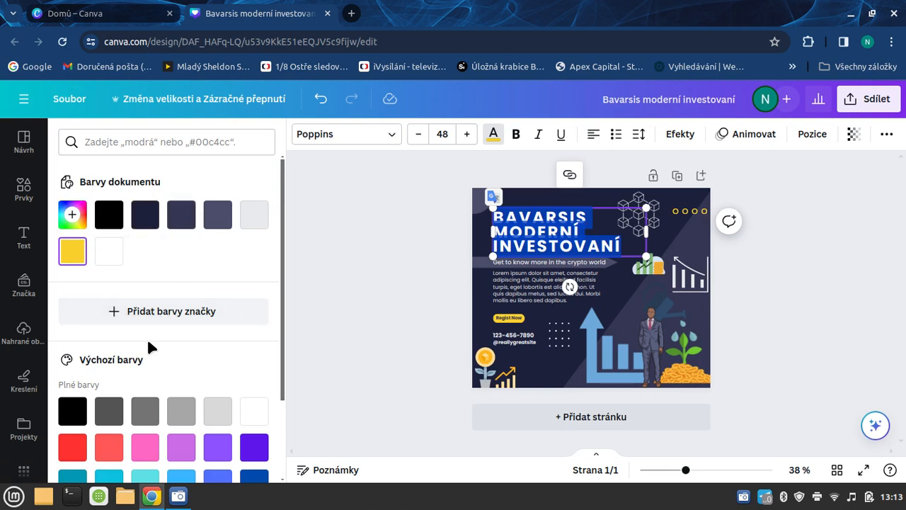
{"action": "scroll", "coordinate": [147, 338], "scroll_direction": "down", "scroll_amount": 3}
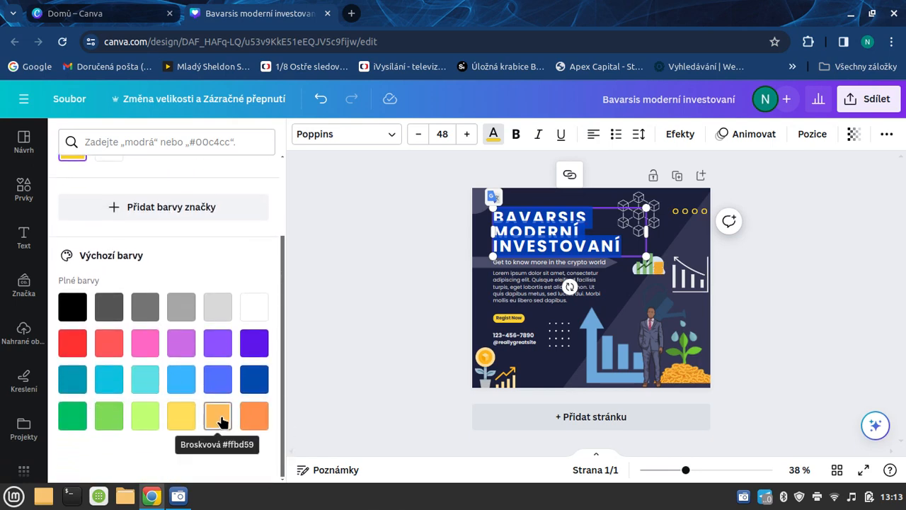
{"action": "scroll", "coordinate": [213, 391], "scroll_direction": "up", "scroll_amount": 3}
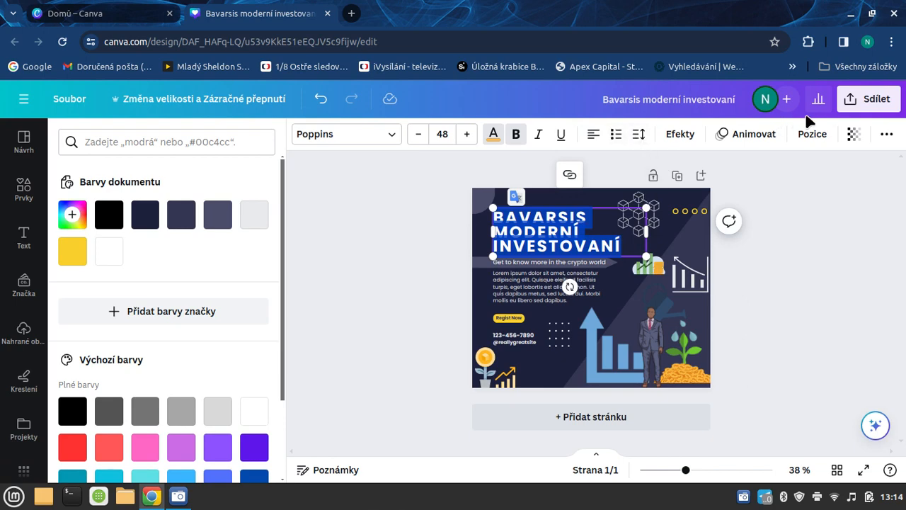
{"action": "left_click", "coordinate": [786, 300]}
{"action": "left_click", "coordinate": [778, 295]}
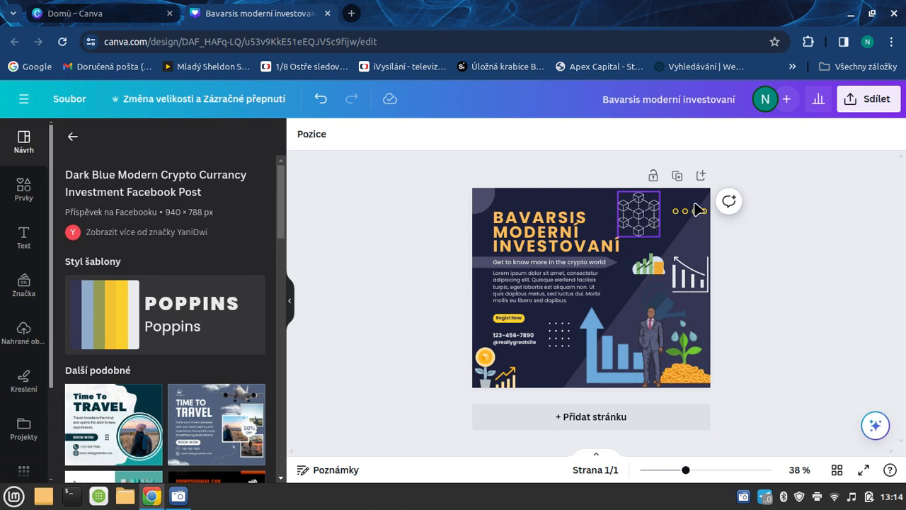
- Delete the white cube-network graphic beside the BAVARSIS heading
{"action": "left_click", "coordinate": [645, 217]}
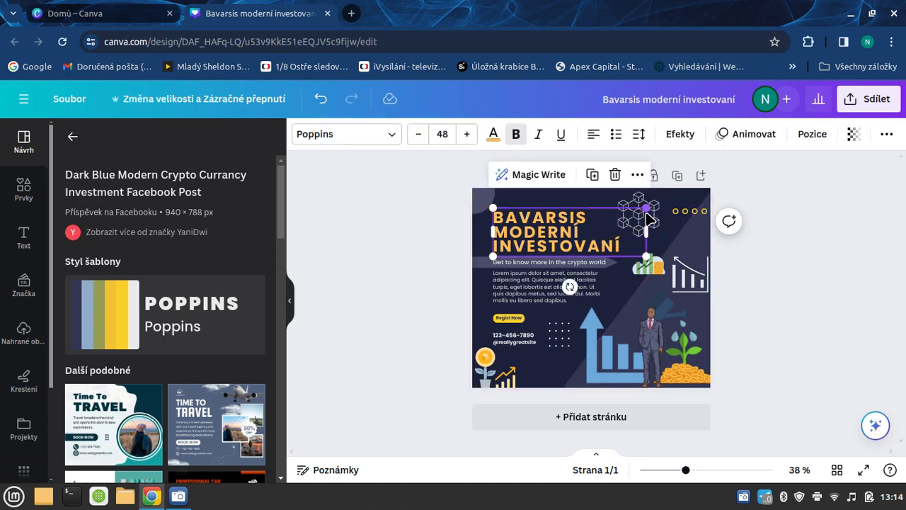
{"action": "left_click", "coordinate": [767, 235]}
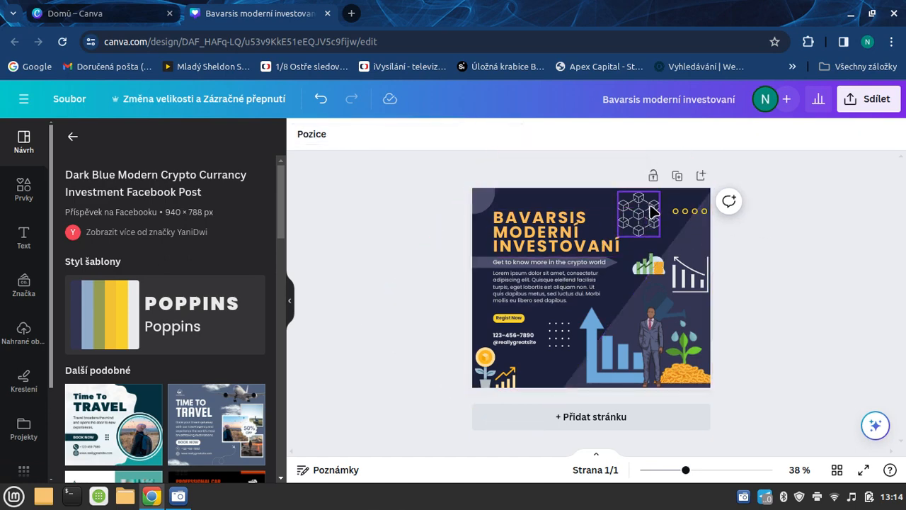
{"action": "left_click", "coordinate": [650, 210]}
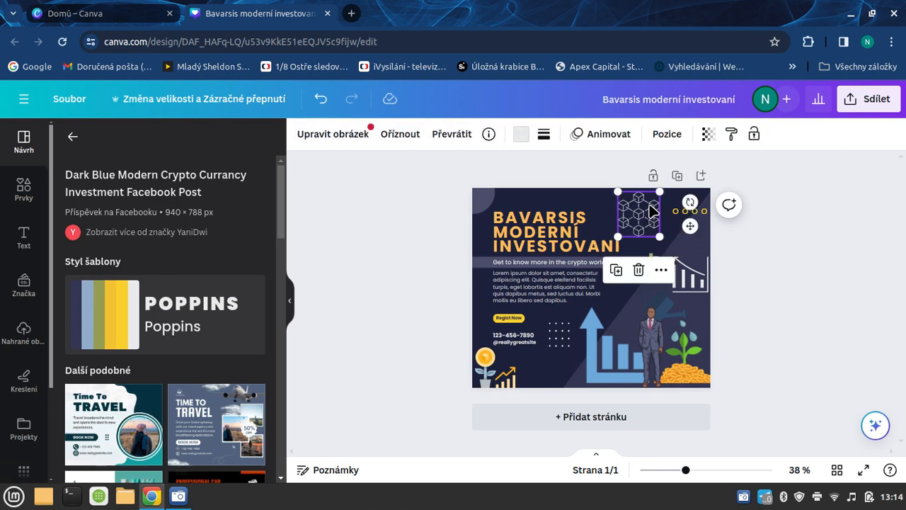
{"action": "left_click", "coordinate": [638, 272]}
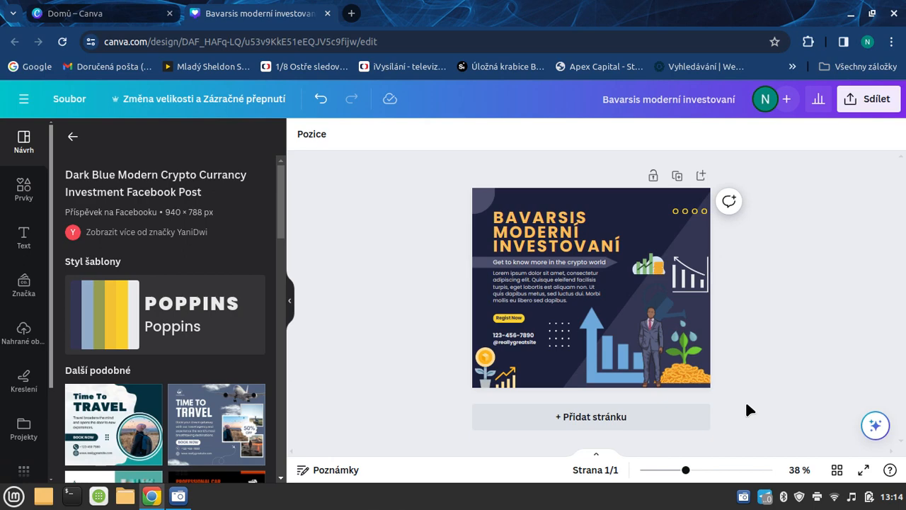
- Undo the recent edits step by step, back through the graphic's deletion and the heading's colour and size changes
{"action": "left_click", "coordinate": [321, 103]}
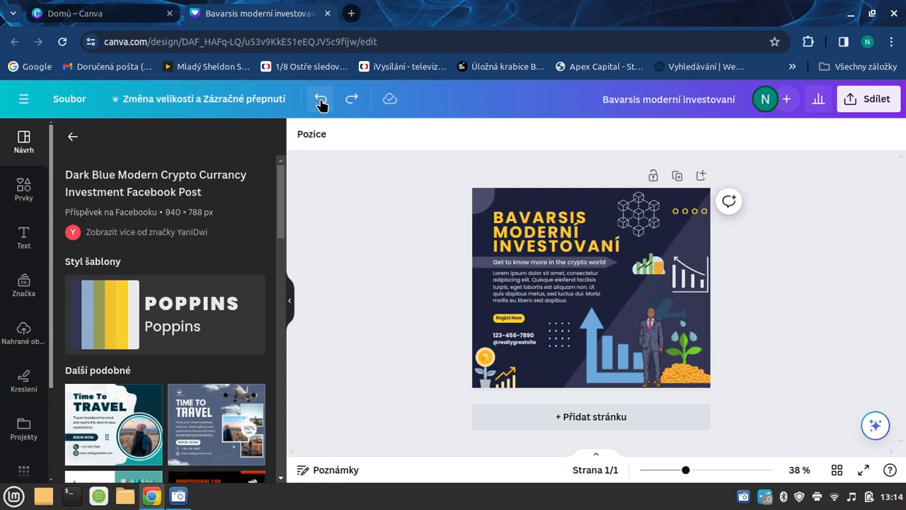
{"action": "left_click", "coordinate": [321, 103]}
{"action": "left_click", "coordinate": [321, 104]}
{"action": "left_click", "coordinate": [321, 103]}
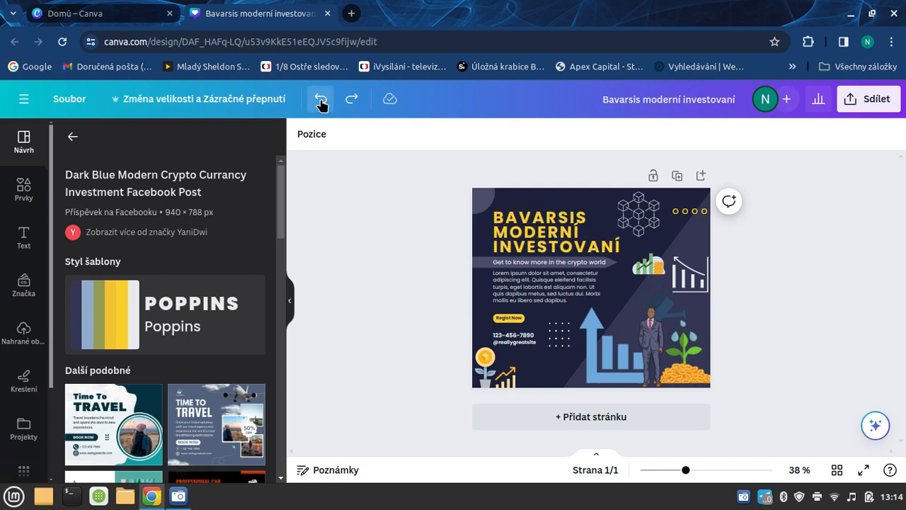
{"action": "left_click", "coordinate": [320, 104]}
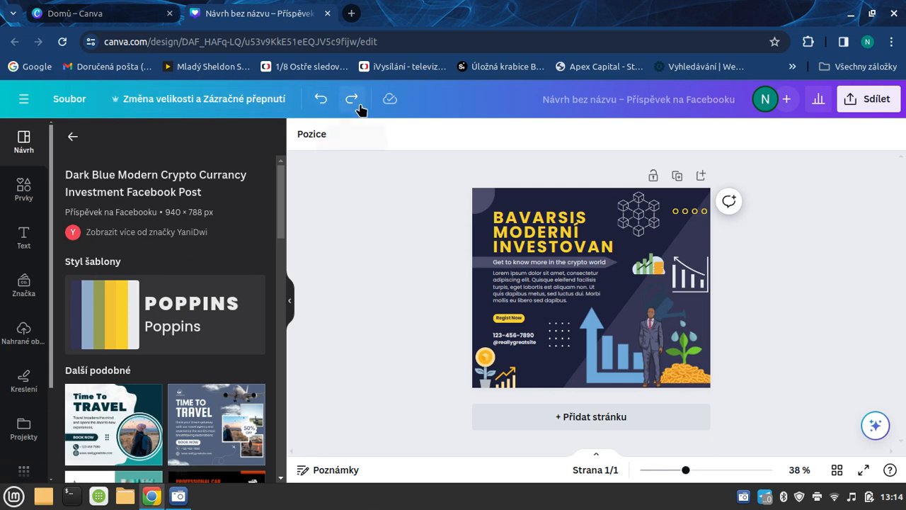
- Redo all the undone edits, including the heading changes and the deletion of the cube graphic
{"action": "left_click", "coordinate": [352, 99]}
{"action": "left_click", "coordinate": [353, 102]}
{"action": "left_click", "coordinate": [353, 101]}
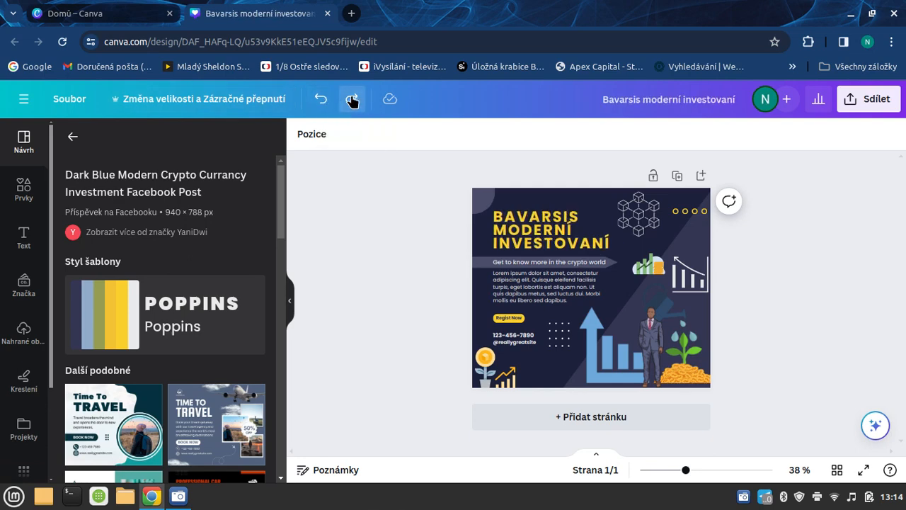
{"action": "left_click", "coordinate": [353, 101]}
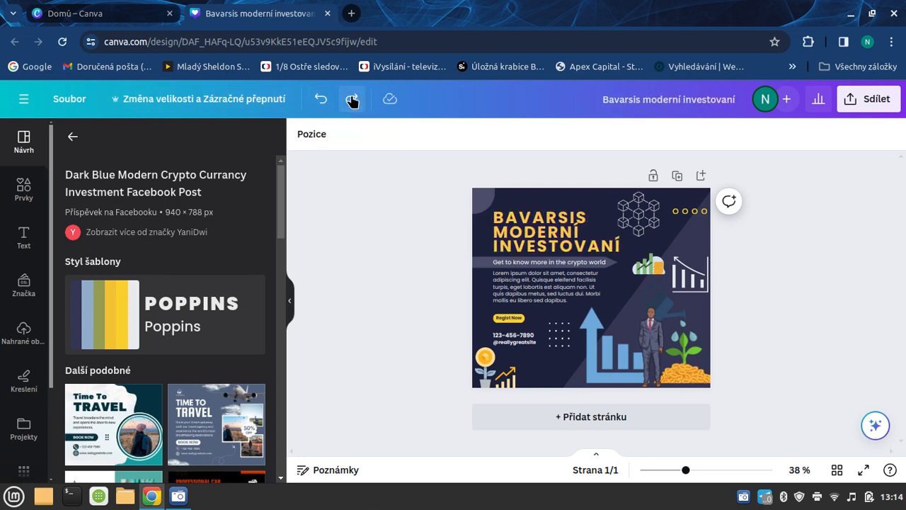
{"action": "left_click", "coordinate": [352, 101]}
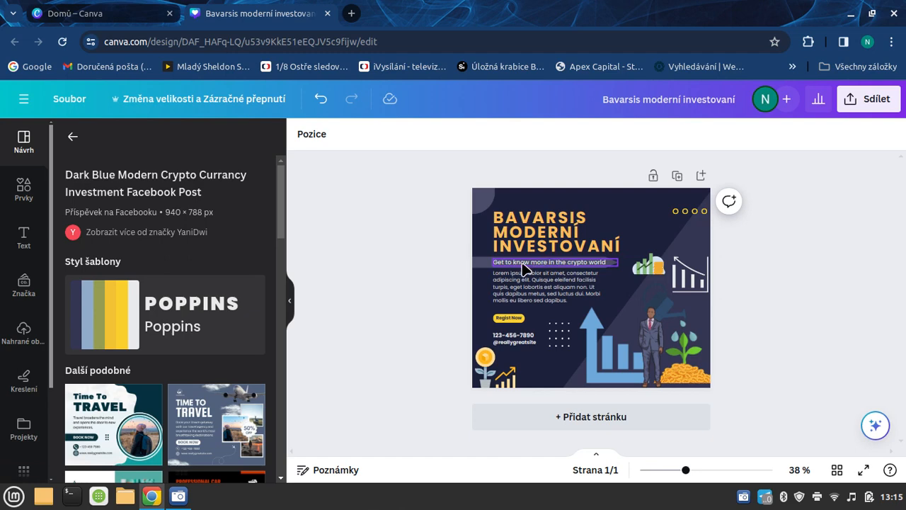
- Delete the subtitle "Get to know more in the crypto world" from the grey arrow banner
{"action": "left_click", "coordinate": [567, 269]}
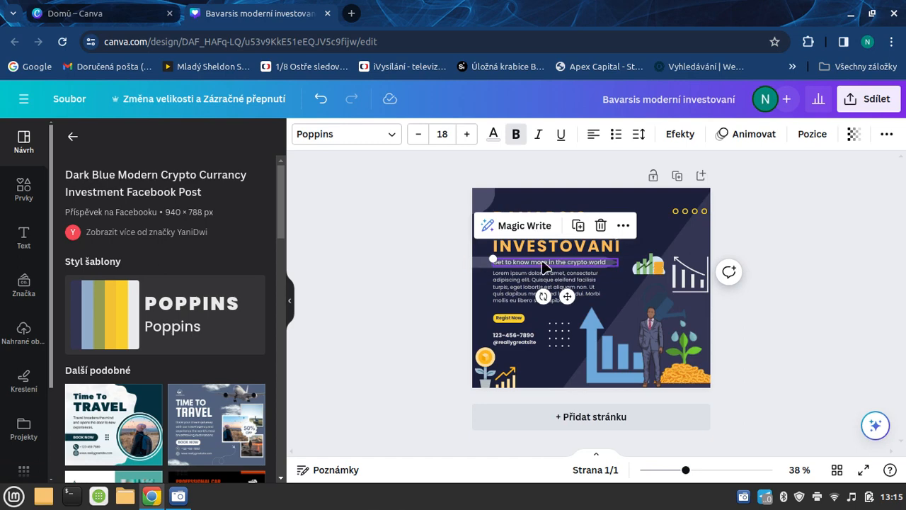
{"action": "left_click", "coordinate": [601, 226]}
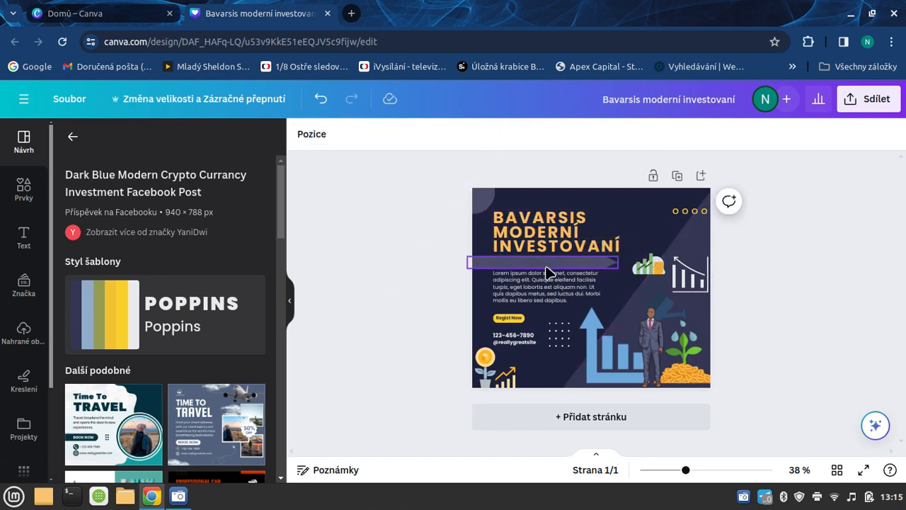
- Widen and scale the lorem ipsum paragraph to font size 16,9 and place it just below the arrow banner
{"action": "left_click", "coordinate": [543, 295]}
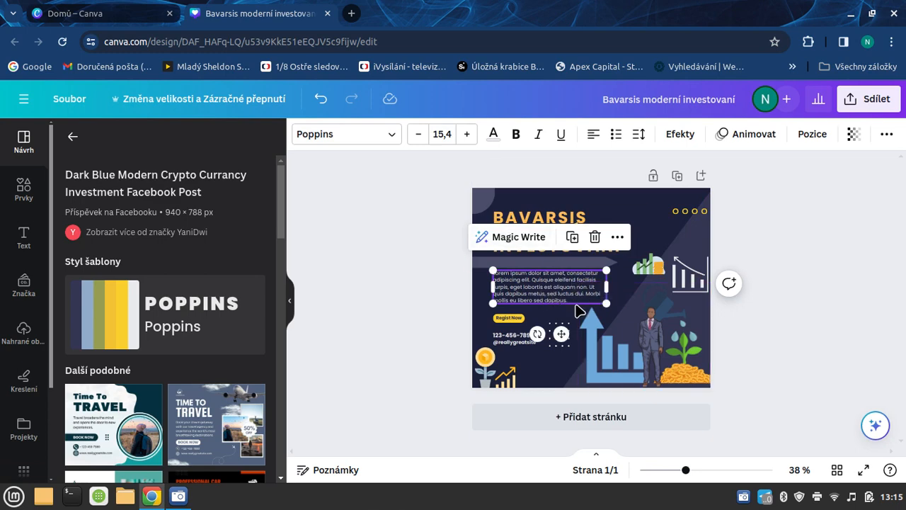
{"action": "left_click_drag", "start_coordinate": [572, 301], "coordinate": [591, 304]}
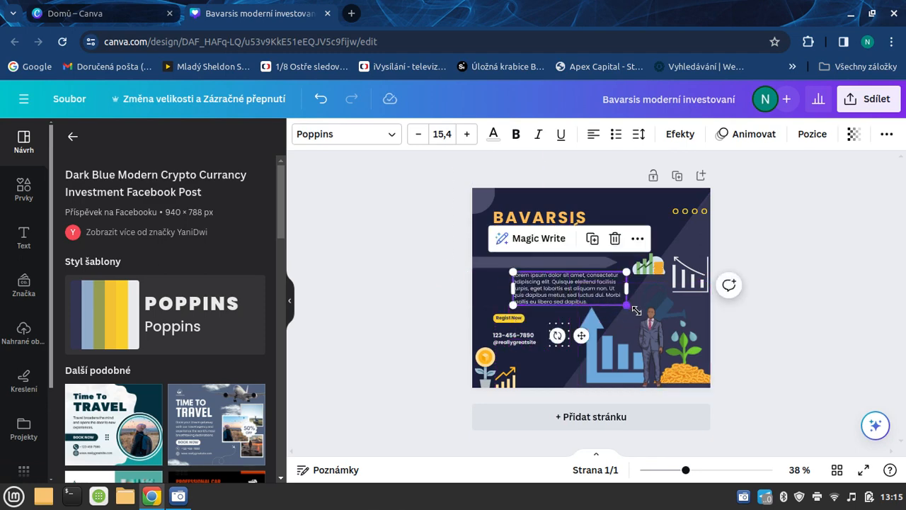
{"action": "left_click_drag", "start_coordinate": [636, 310], "coordinate": [658, 288]}
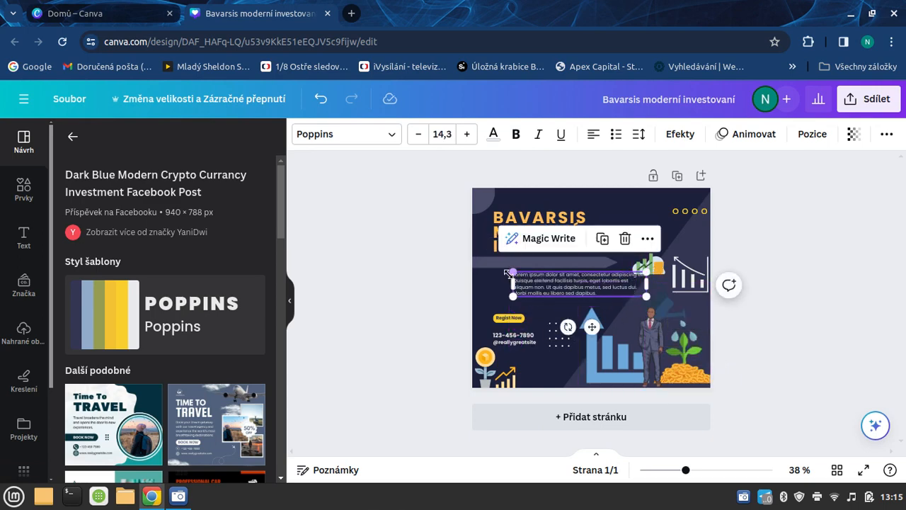
{"action": "left_click_drag", "start_coordinate": [513, 294], "coordinate": [488, 268]}
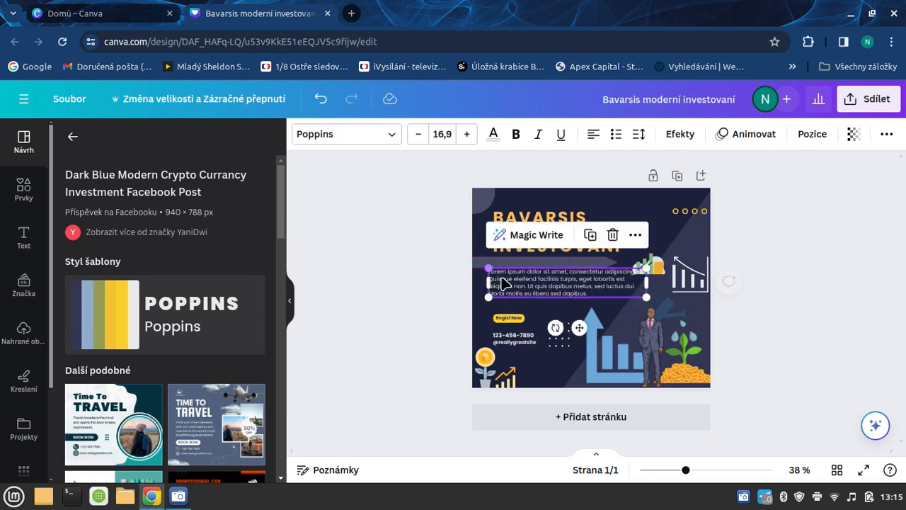
{"action": "left_click_drag", "start_coordinate": [636, 291], "coordinate": [573, 286]}
{"action": "left_click", "coordinate": [824, 317]}
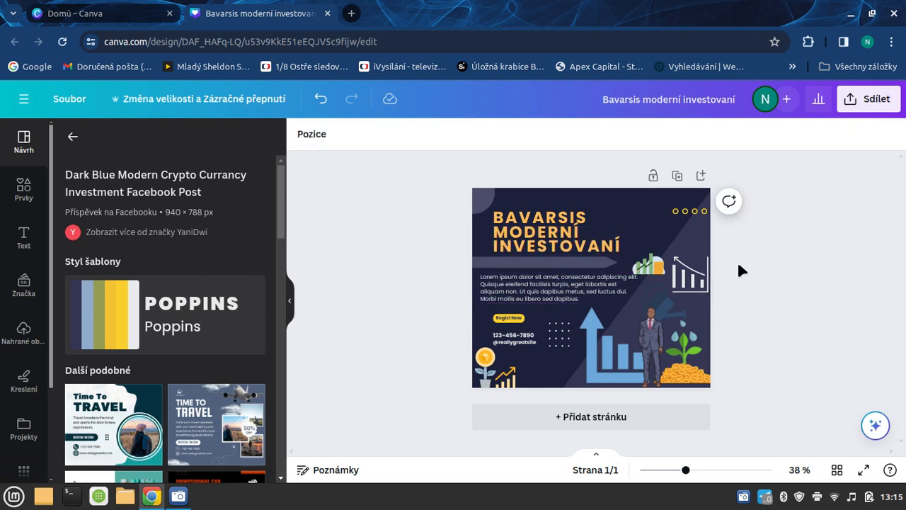
- Replace the lorem ipsum paragraph with the placeholder text "ndcjofkdocskspkspsfuln"
{"action": "left_click", "coordinate": [573, 290]}
{"action": "left_click", "coordinate": [585, 300]}
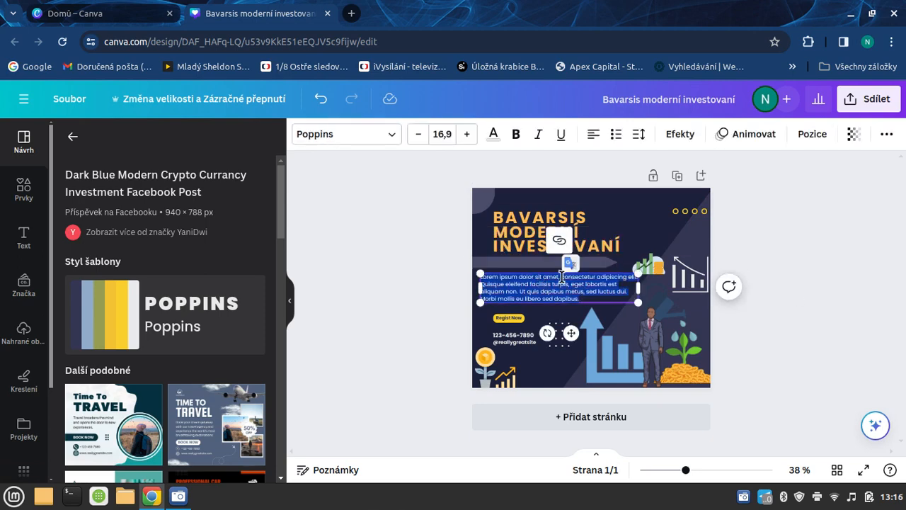
{"action": "type", "text": "ldcjofkdocskspkspsfuln"}
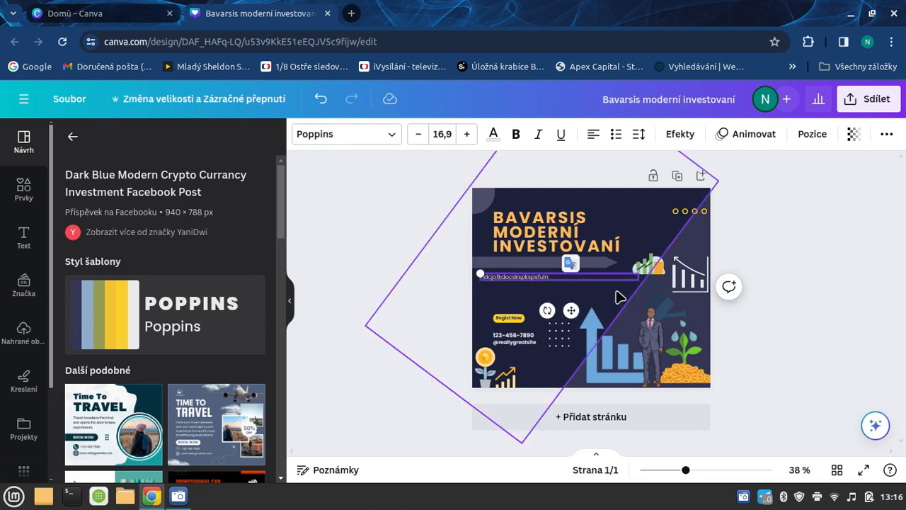
{"action": "left_click", "coordinate": [811, 273]}
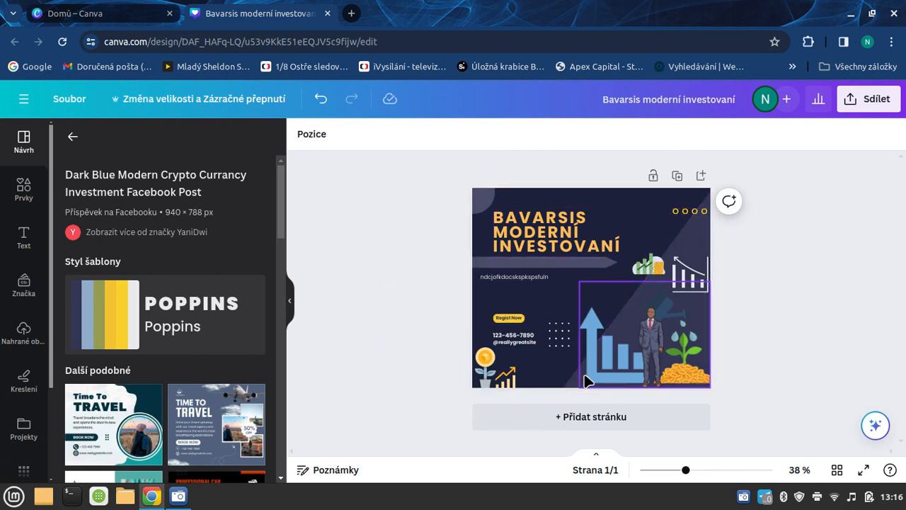
- Delete the white dot-grid graphic next to the contact details
{"action": "left_click", "coordinate": [561, 335]}
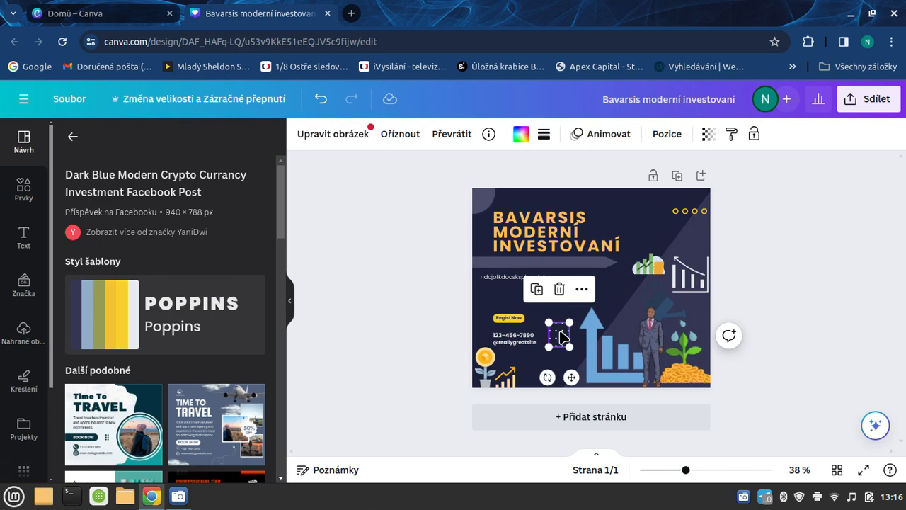
{"action": "key", "text": "Delete"}
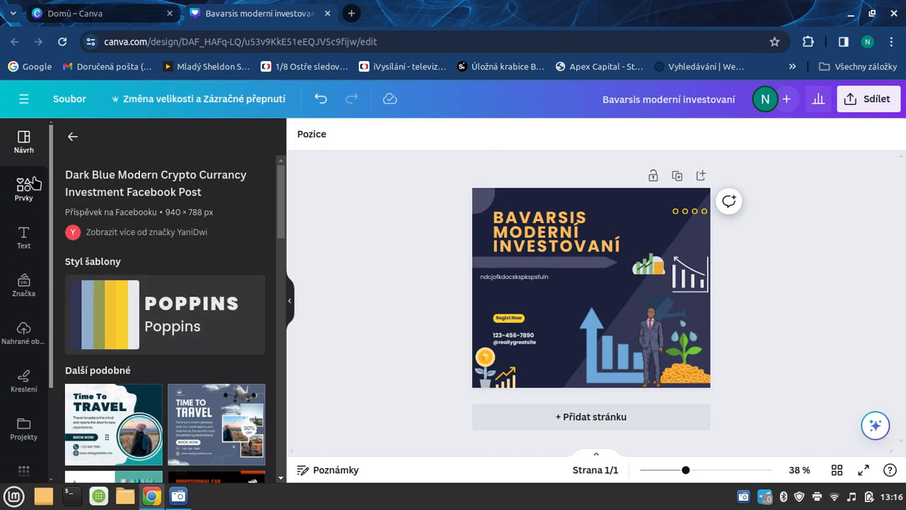
- Look through the uploaded videos, audio and images for material to use in the post
{"action": "left_click", "coordinate": [24, 331]}
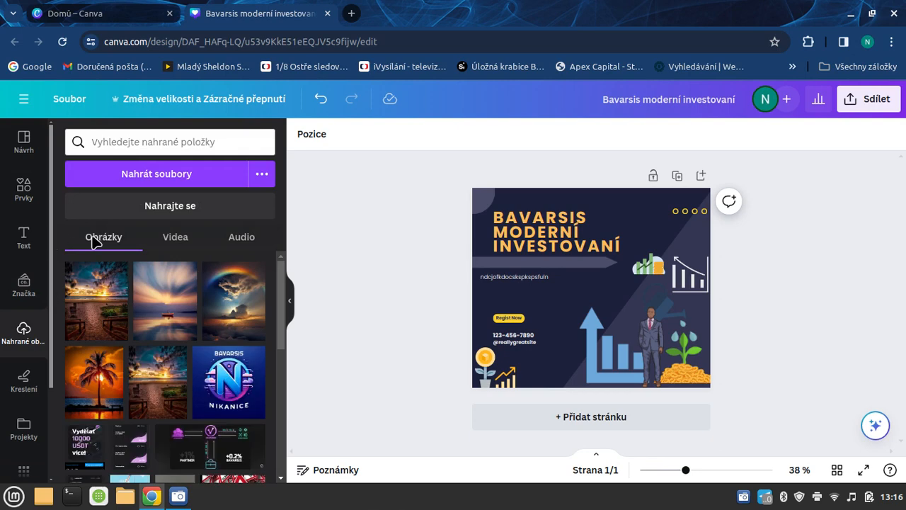
{"action": "left_click", "coordinate": [177, 238]}
{"action": "left_click", "coordinate": [244, 237]}
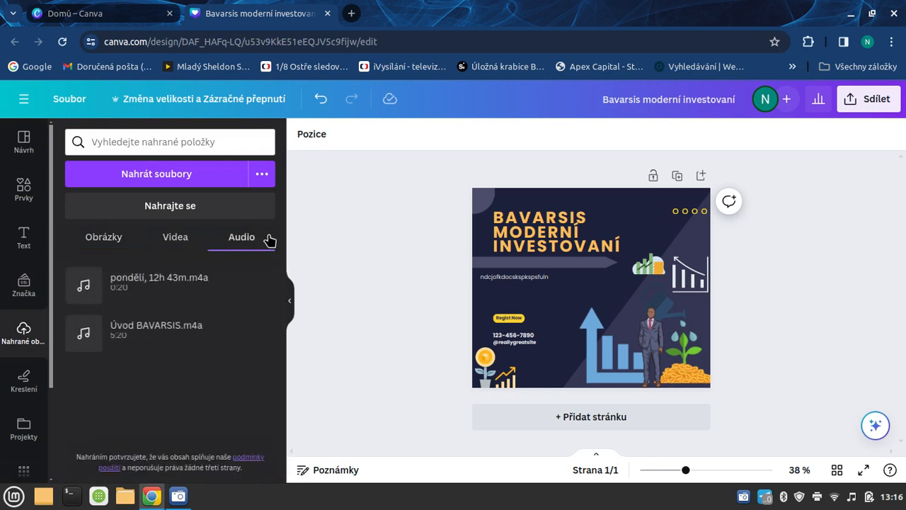
{"action": "left_click", "coordinate": [114, 239]}
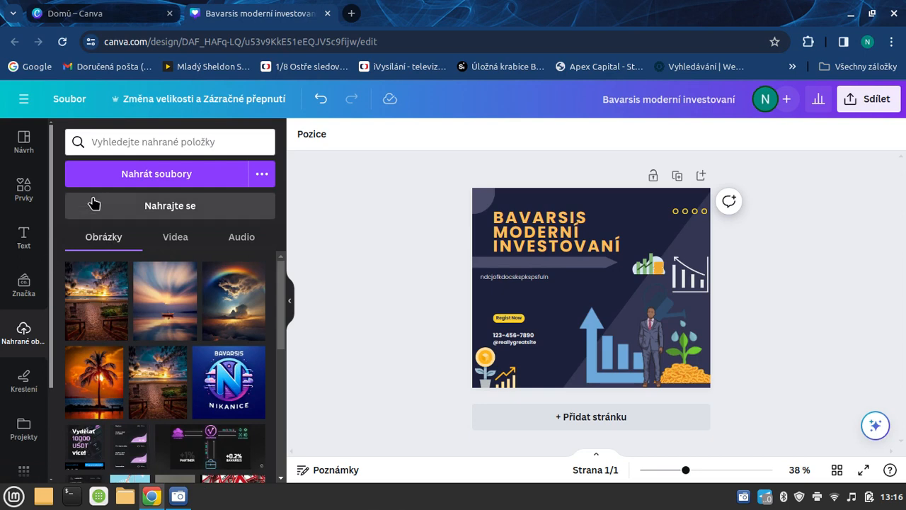
{"action": "scroll", "coordinate": [145, 346], "scroll_direction": "down", "scroll_amount": 8}
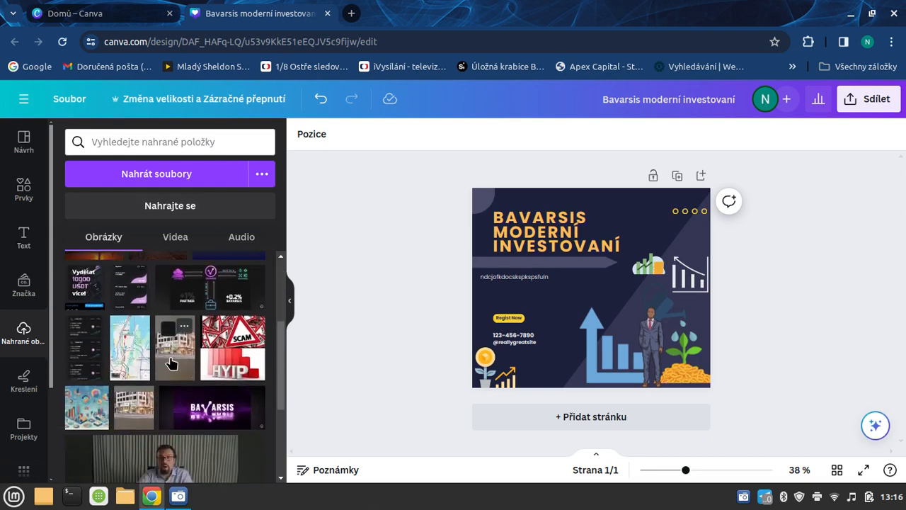
{"action": "scroll", "coordinate": [182, 382], "scroll_direction": "up", "scroll_amount": 10}
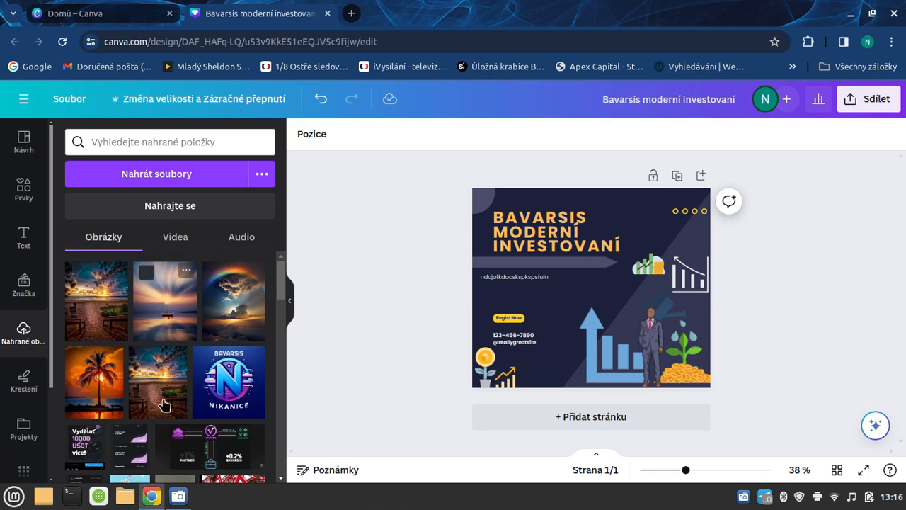
- Upload the image tiktok-6338430_960_720.webp from the Obrázky folder
{"action": "left_click", "coordinate": [199, 179]}
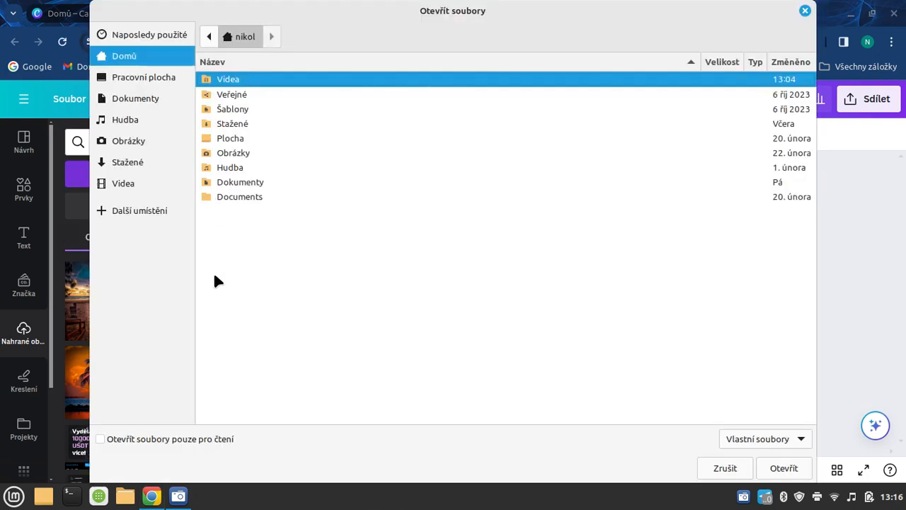
{"action": "left_click", "coordinate": [141, 138]}
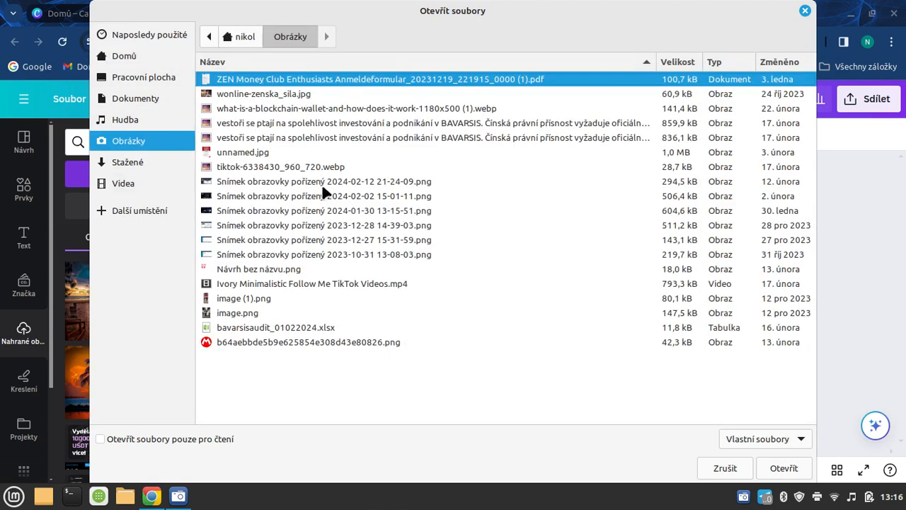
{"action": "left_click", "coordinate": [262, 170]}
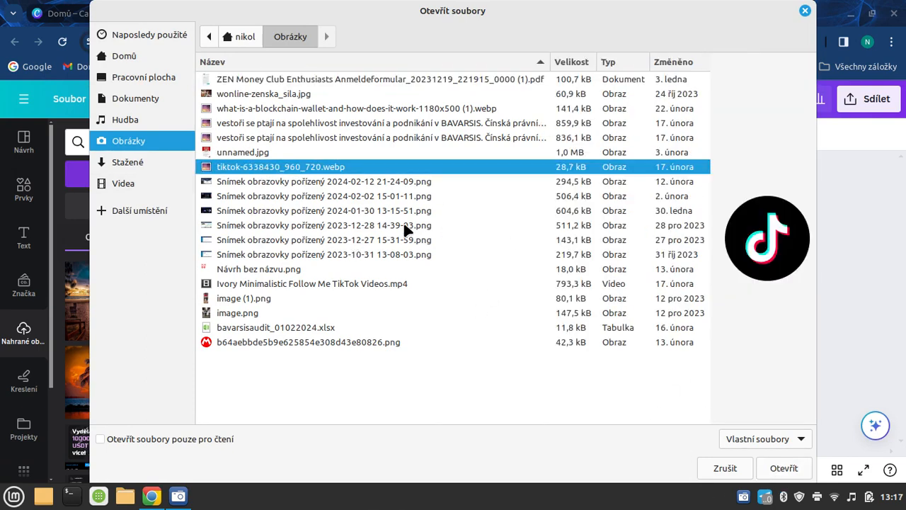
{"action": "left_click", "coordinate": [783, 468]}
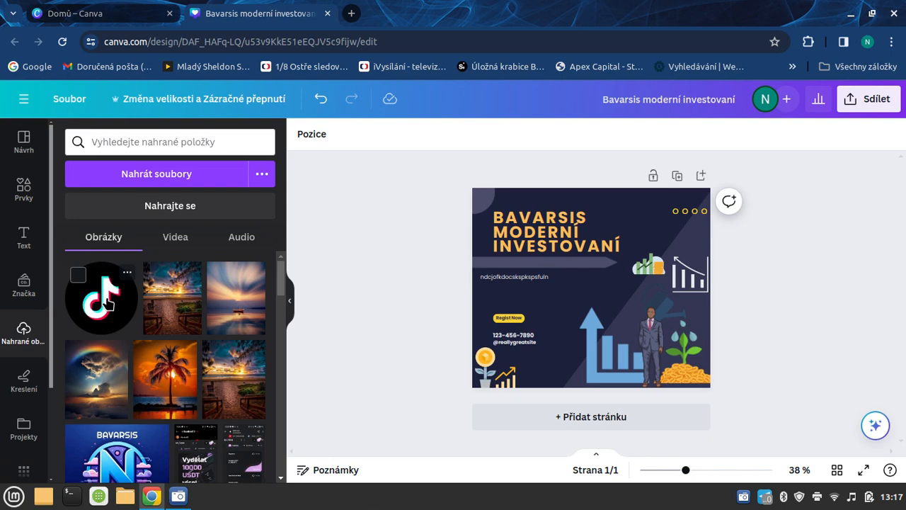
- Add the uploaded TikTok logo to the design, shrink it to a small icon and place it above the blue arrow chart
{"action": "left_click_drag", "start_coordinate": [106, 300], "coordinate": [550, 304]}
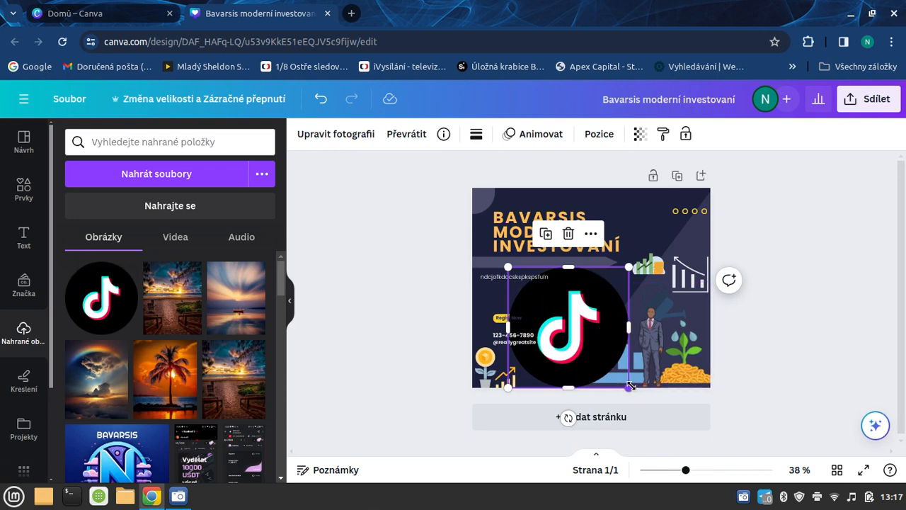
{"action": "left_click_drag", "start_coordinate": [611, 371], "coordinate": [519, 289]}
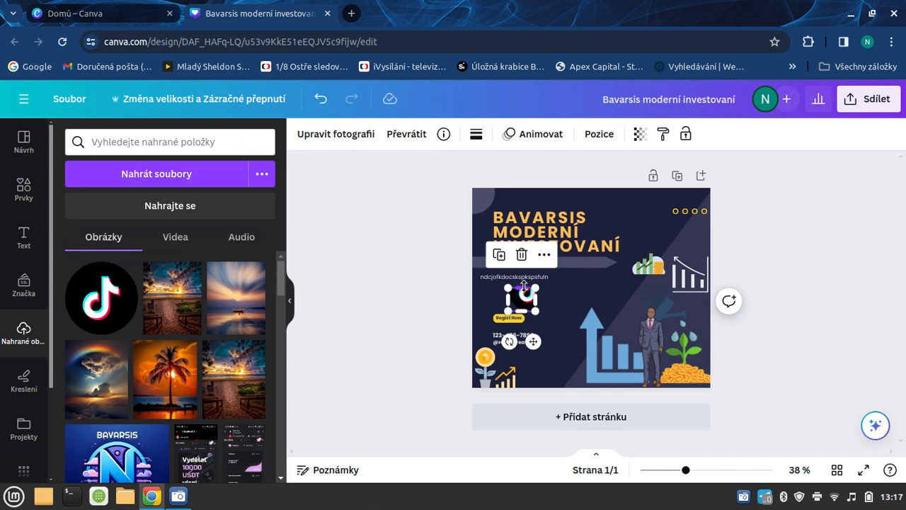
{"action": "left_click_drag", "start_coordinate": [523, 284], "coordinate": [549, 304]}
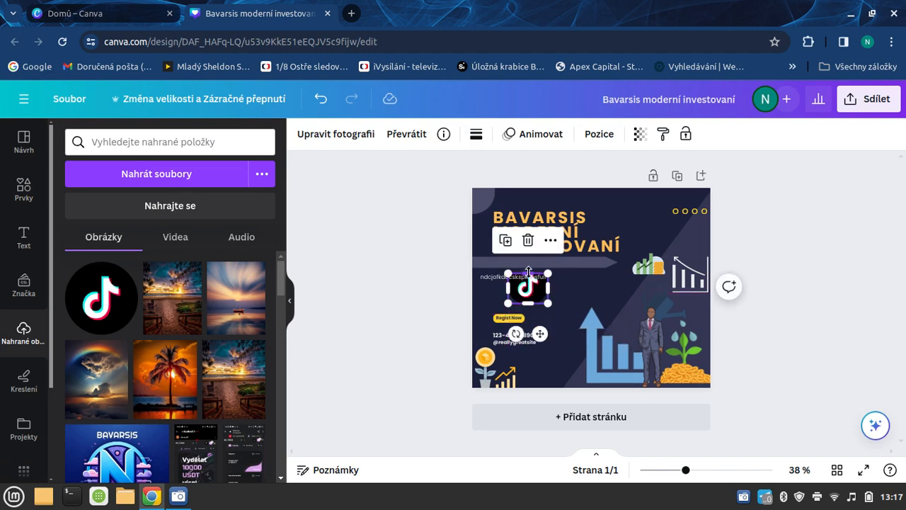
{"action": "left_click_drag", "start_coordinate": [532, 274], "coordinate": [577, 298]}
{"action": "left_click", "coordinate": [815, 314]}
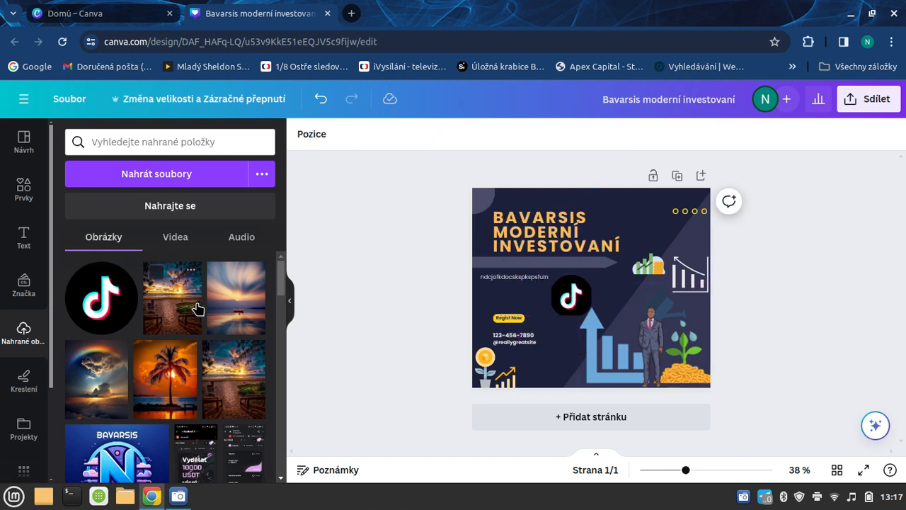
- Look over the uploaded videos, audio files and images once more
{"action": "left_click", "coordinate": [179, 238]}
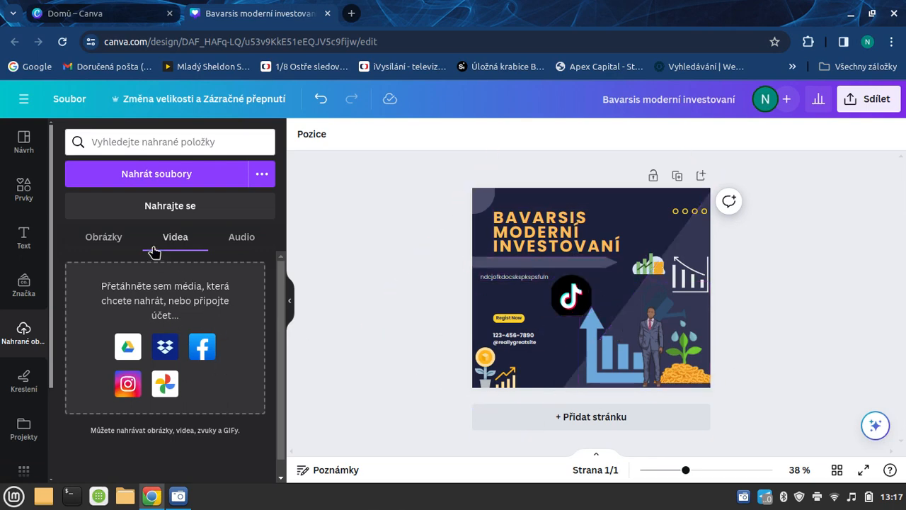
{"action": "left_click", "coordinate": [252, 242]}
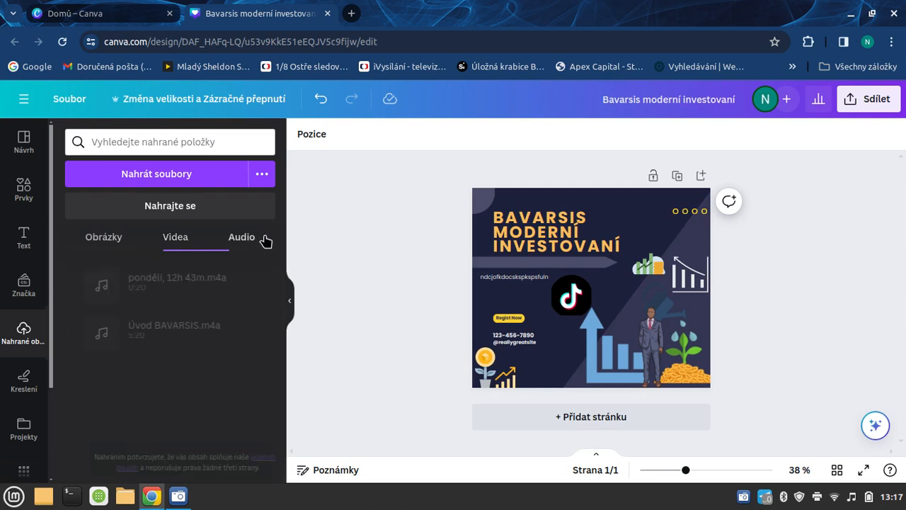
{"action": "left_click", "coordinate": [111, 243]}
{"action": "scroll", "coordinate": [202, 394], "scroll_direction": "down", "scroll_amount": 2}
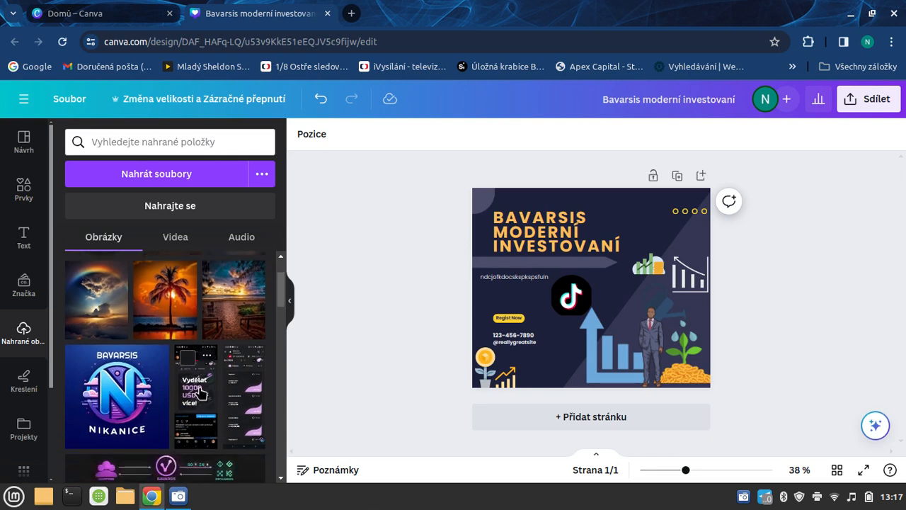
{"action": "scroll", "coordinate": [202, 394], "scroll_direction": "up", "scroll_amount": 2}
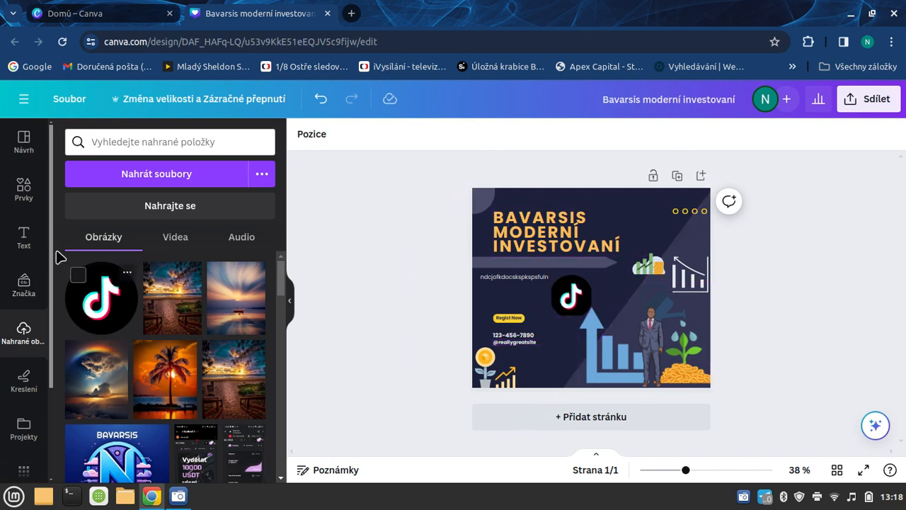
- Delete the small placeholder text line "ndcjofkdocskspkspsfuin" below the Bavarsis heading
{"action": "left_click", "coordinate": [24, 245]}
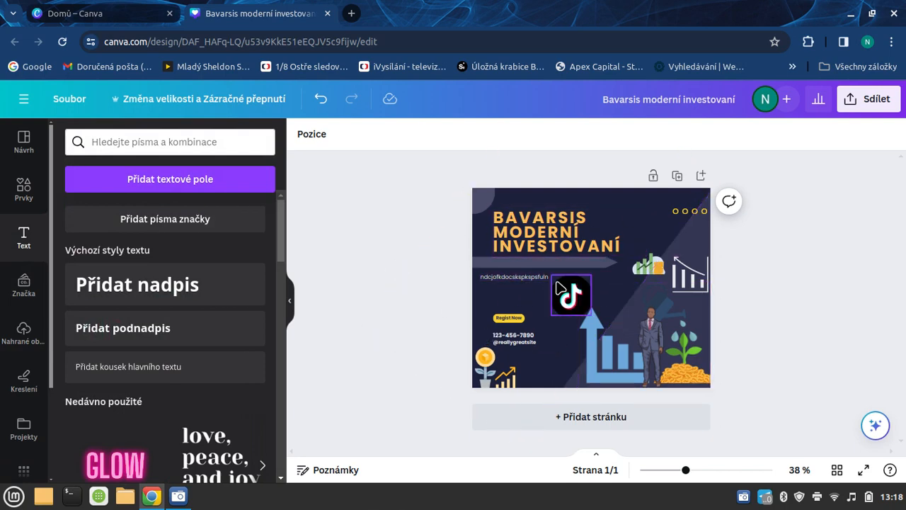
{"action": "left_click", "coordinate": [505, 279]}
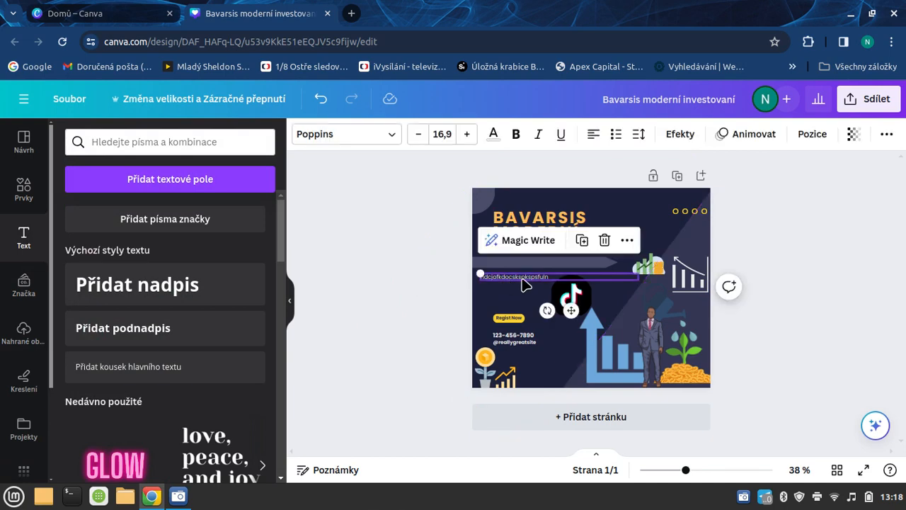
{"action": "key", "text": "Delete"}
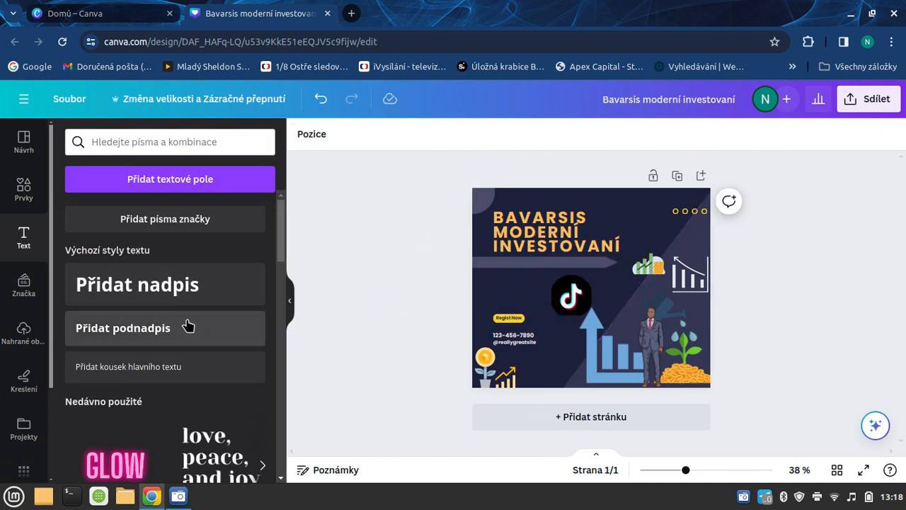
- Add a default heading and a subheading to the design, and change the subheading text to "ksajdodjdcodsic"
{"action": "left_click", "coordinate": [144, 288]}
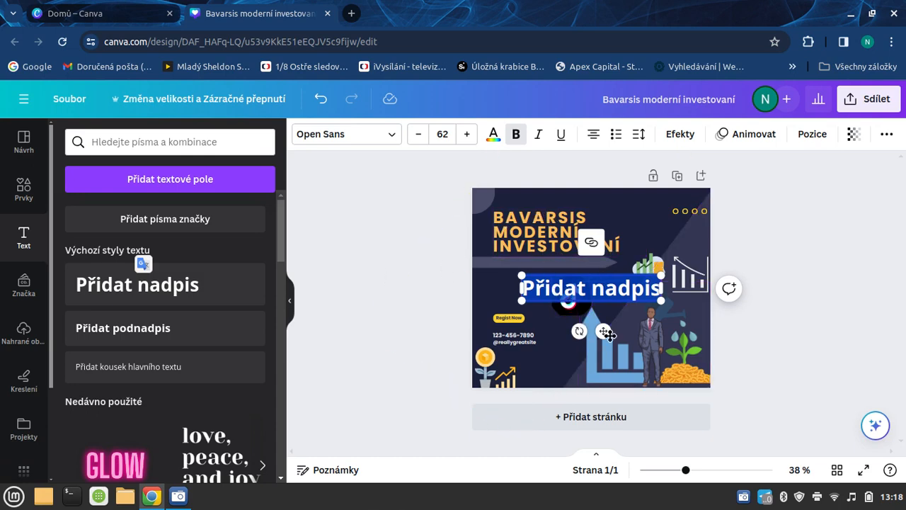
{"action": "left_click", "coordinate": [133, 327]}
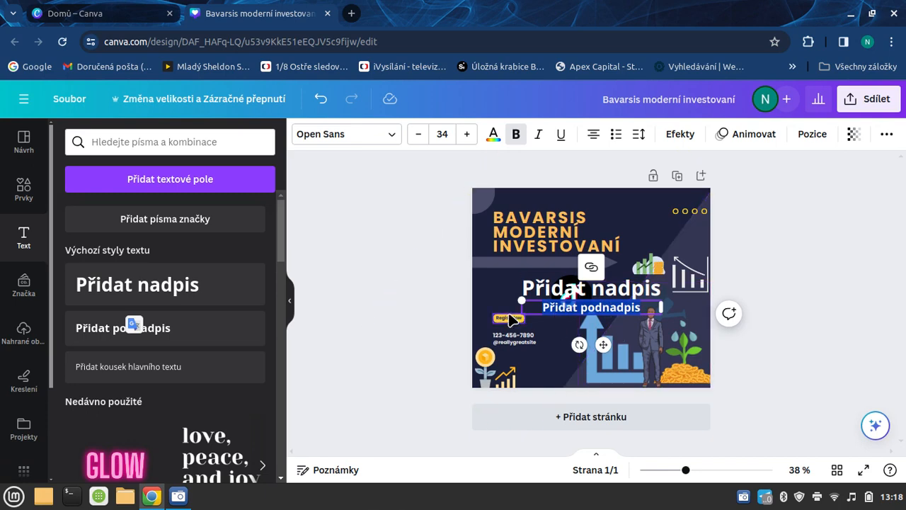
{"action": "type", "text": "ksajdodidcodsic"}
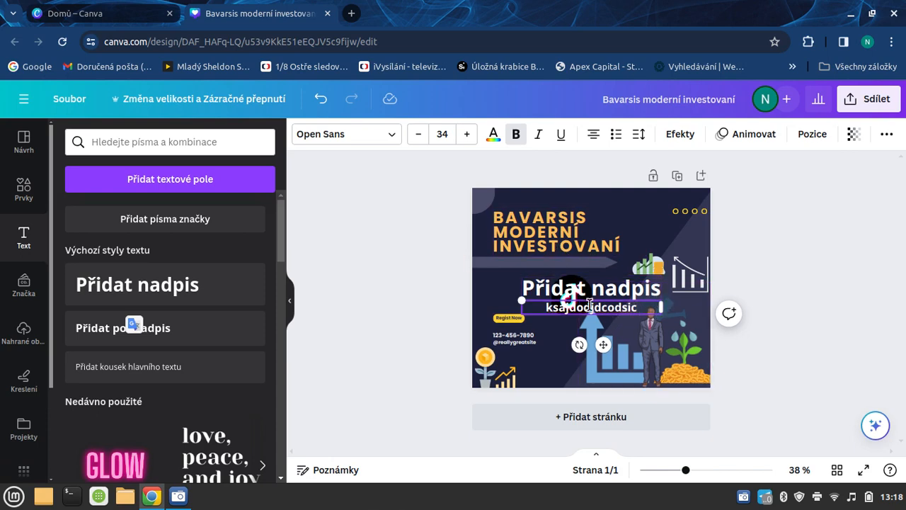
- Recolour the subheading "ksajdodjdcodsic" in the document's light orange and move it above the Bavarsis heading
{"action": "left_click_drag", "start_coordinate": [644, 307], "coordinate": [543, 307]}
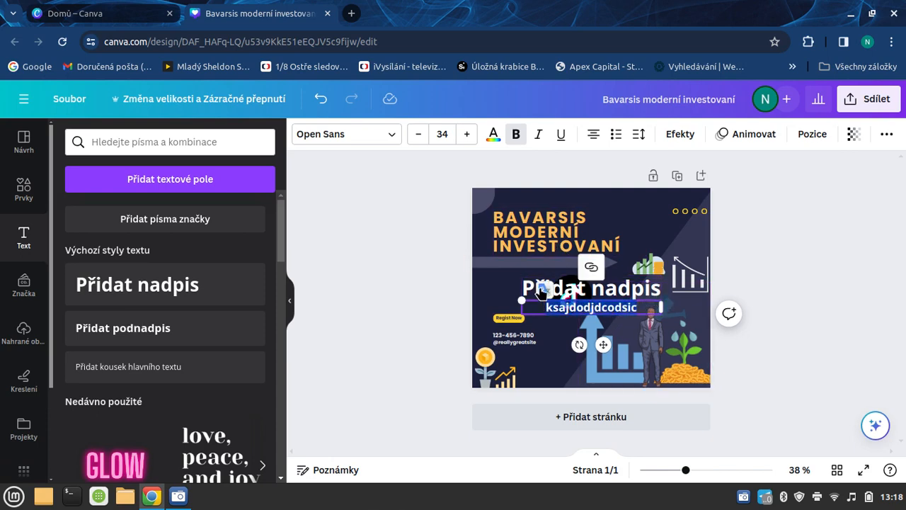
{"action": "left_click", "coordinate": [494, 134]}
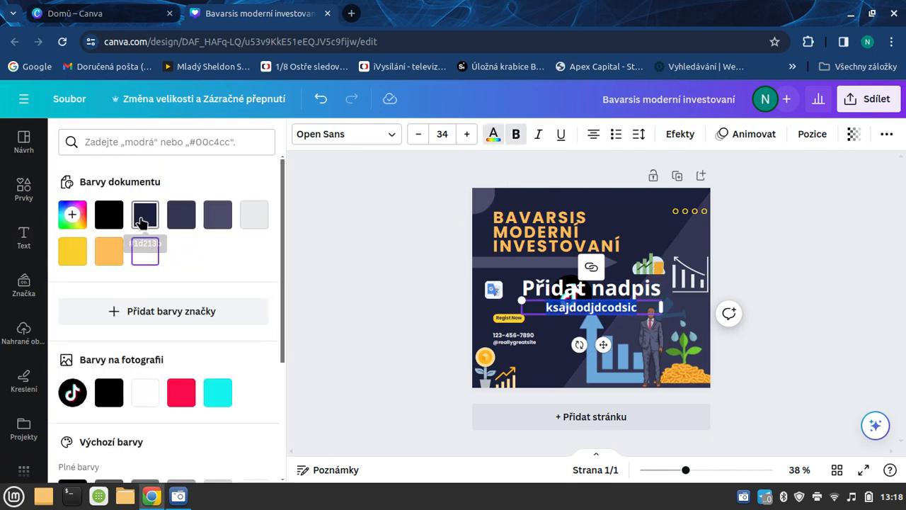
{"action": "left_click", "coordinate": [109, 251]}
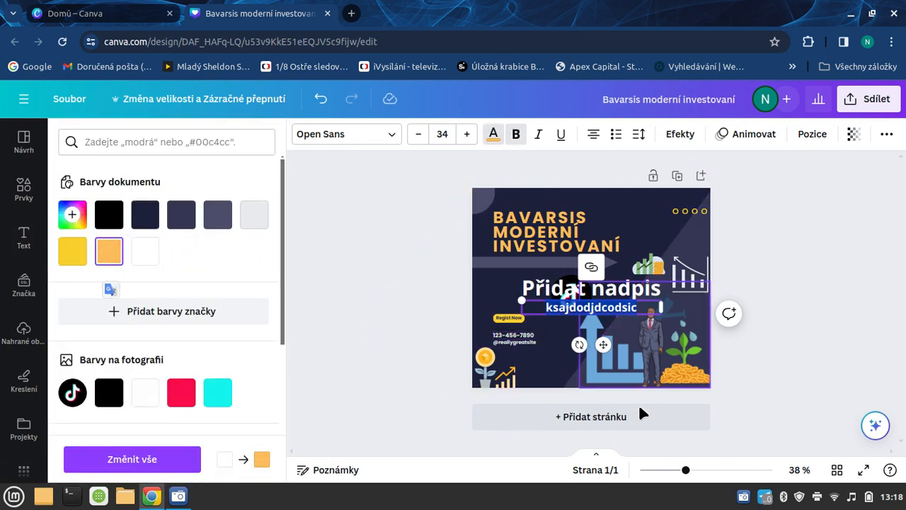
{"action": "left_click", "coordinate": [853, 333]}
{"action": "left_click", "coordinate": [853, 330]}
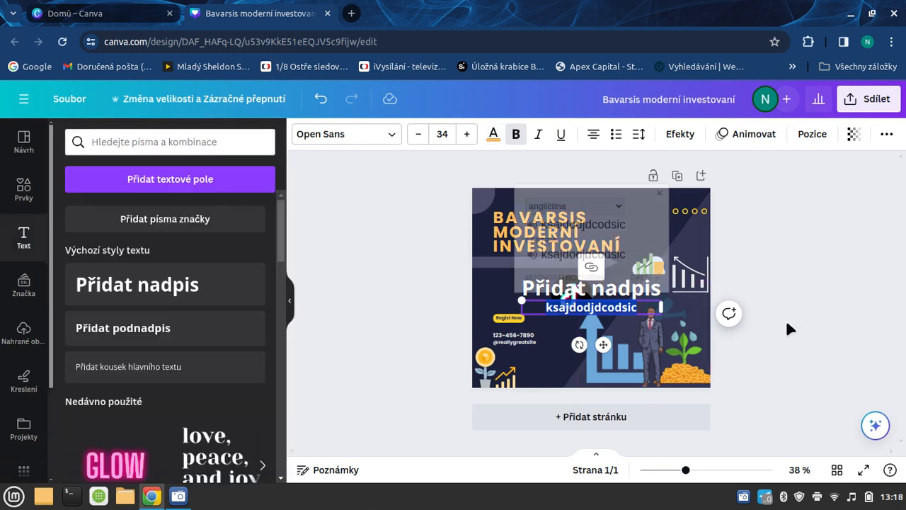
{"action": "left_click", "coordinate": [769, 320]}
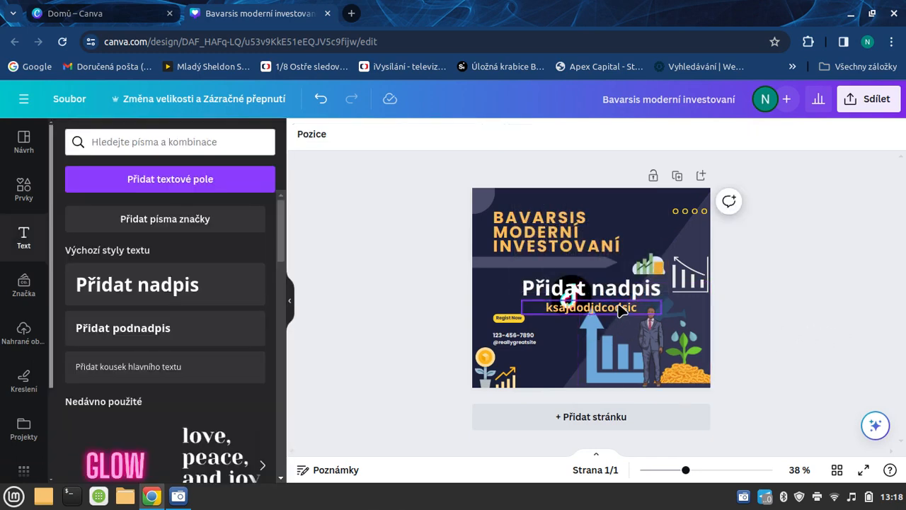
{"action": "left_click_drag", "start_coordinate": [618, 311], "coordinate": [639, 204]}
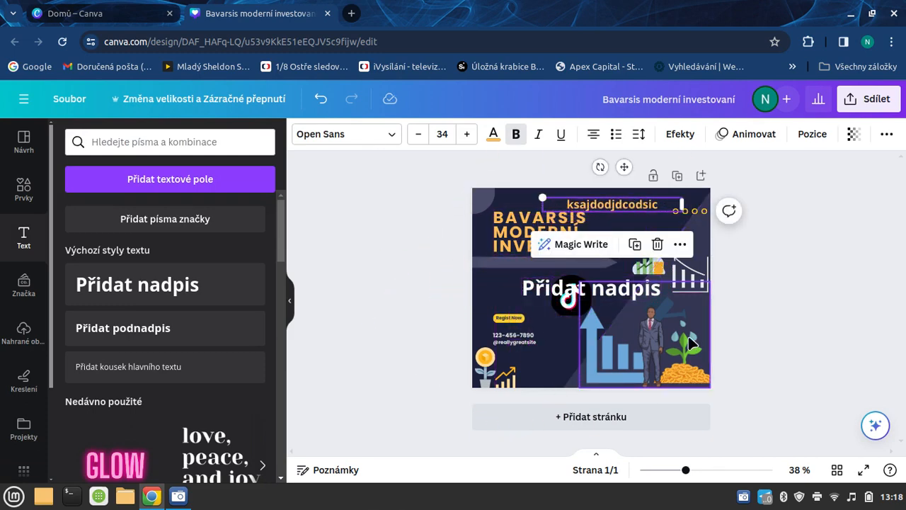
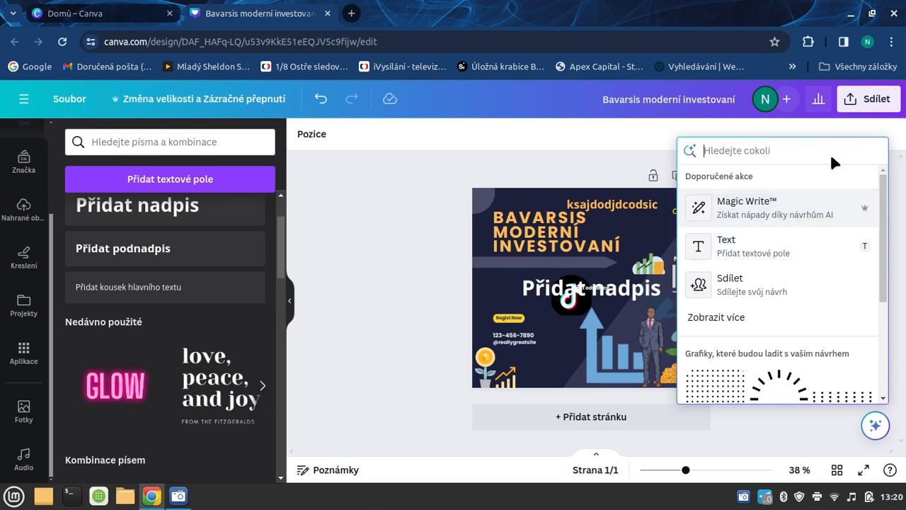
{"action": "left_click", "coordinate": [318, 237]}
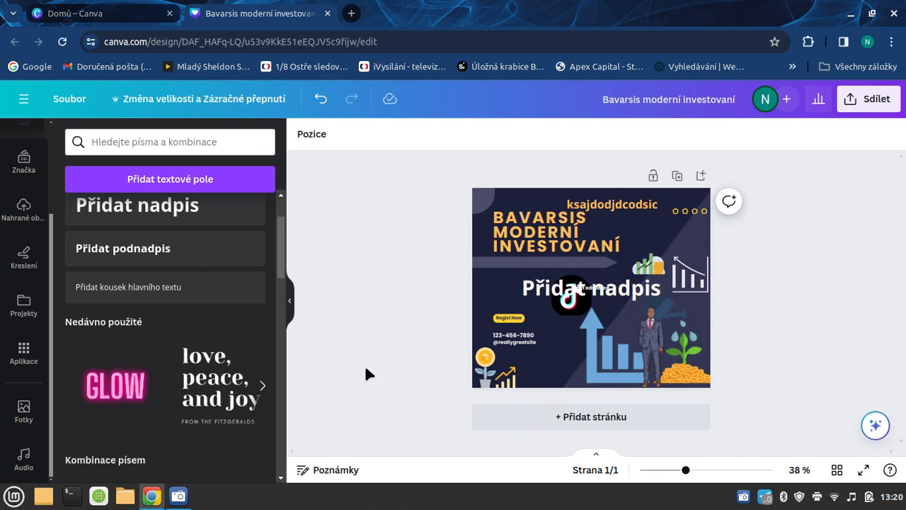
{"action": "left_click", "coordinate": [178, 497]}
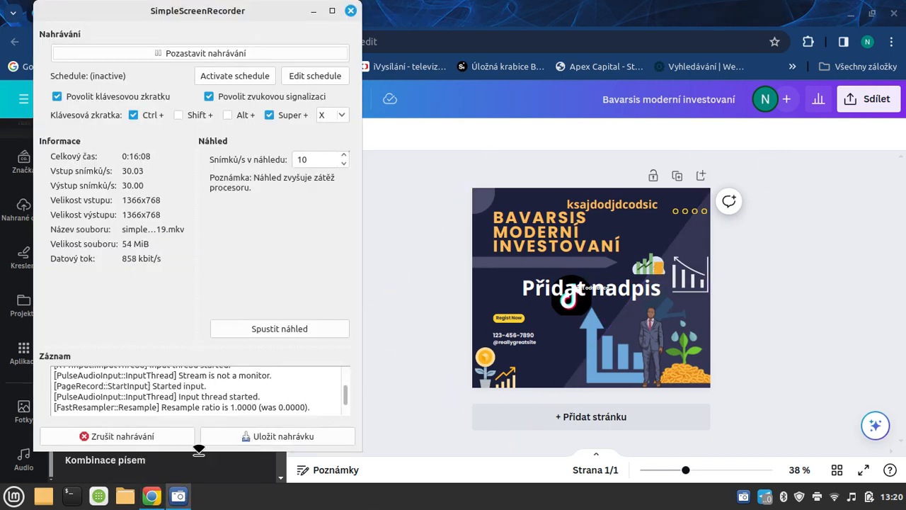
{"action": "left_click", "coordinate": [201, 51]}
{"action": "left_click", "coordinate": [314, 11]}
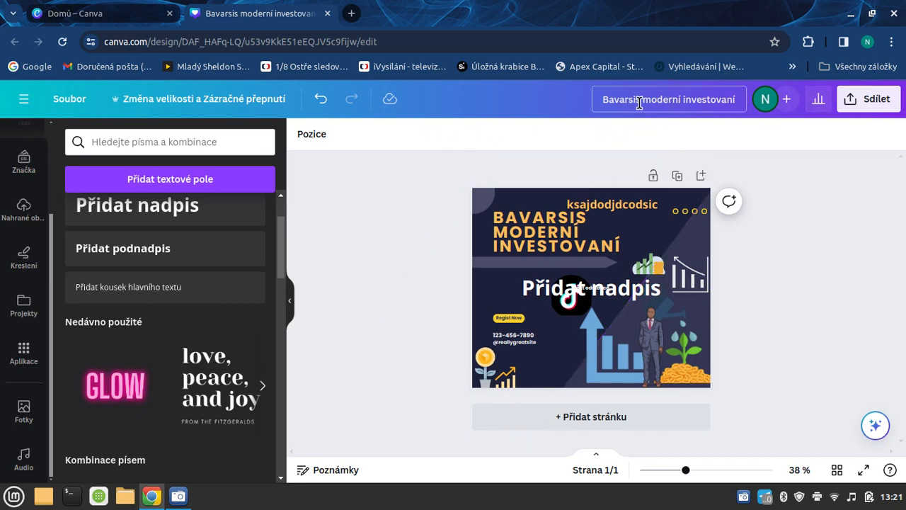
- Open the design's download settings and choose PNG as the file type
{"action": "left_click", "coordinate": [871, 104]}
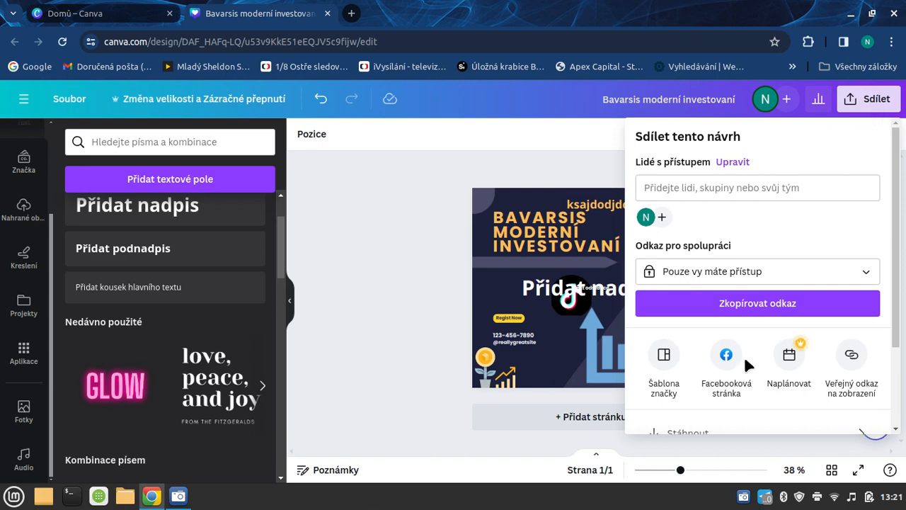
{"action": "scroll", "coordinate": [722, 276], "scroll_direction": "down", "scroll_amount": 3}
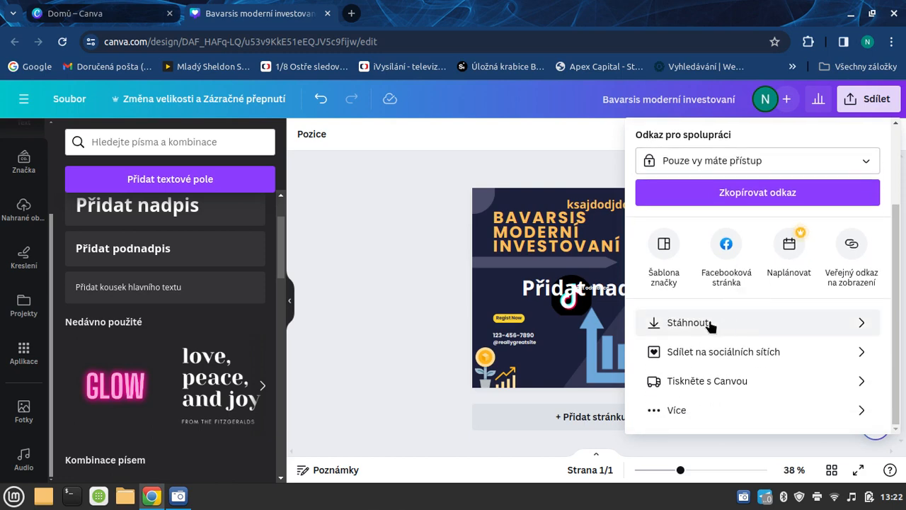
{"action": "left_click", "coordinate": [698, 322]}
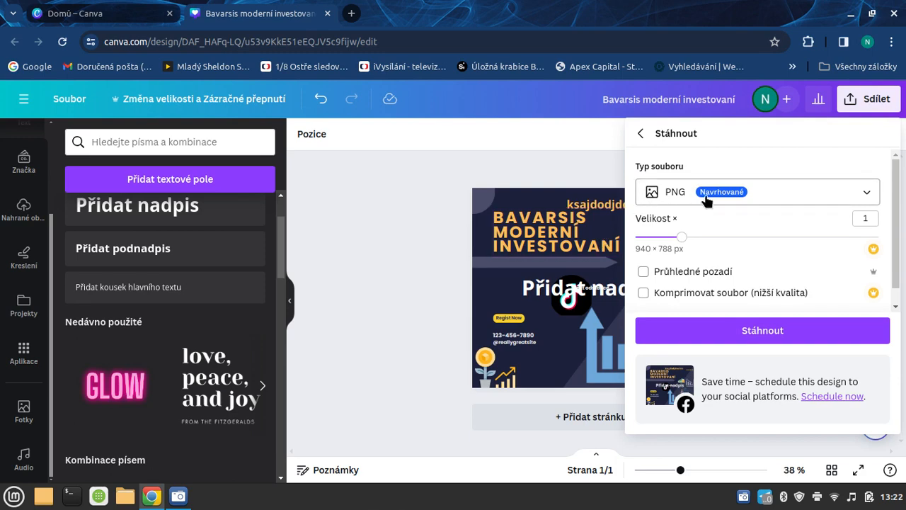
{"action": "left_click", "coordinate": [793, 195]}
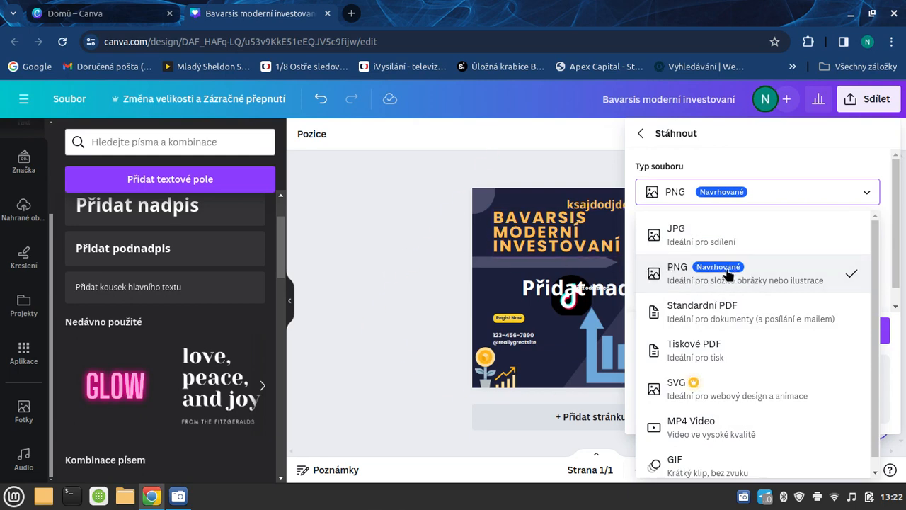
{"action": "left_click", "coordinate": [756, 273]}
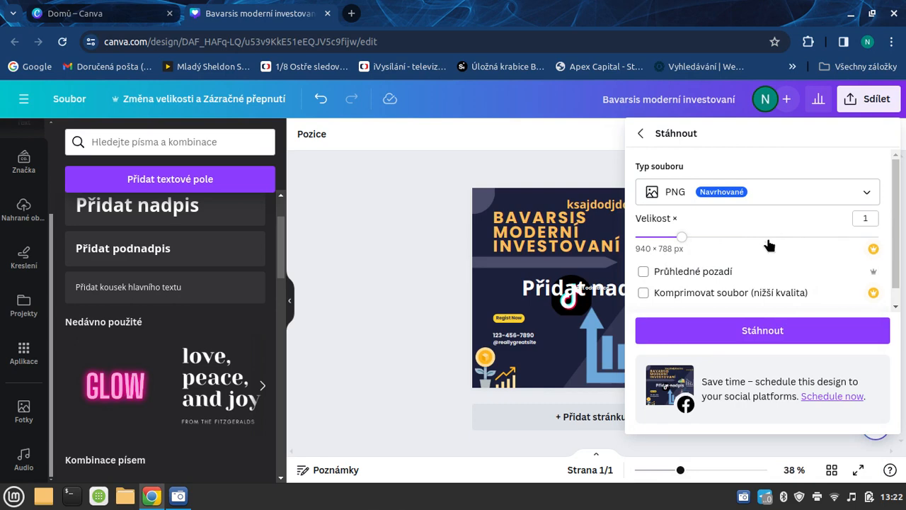
{"action": "scroll", "coordinate": [769, 245], "scroll_direction": "down", "scroll_amount": 1}
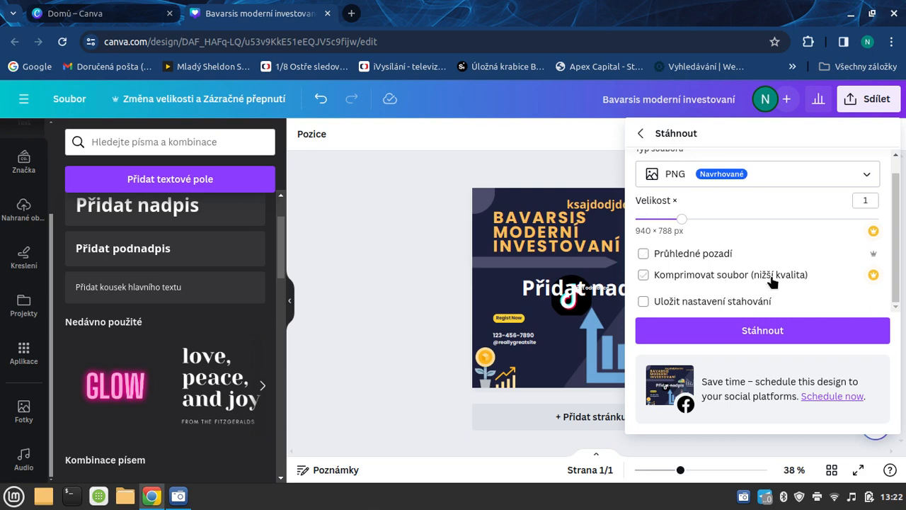
- Download the design and save it as "Bavarsis moderní investovaní.png" in the Obrázky folder
{"action": "left_click", "coordinate": [776, 331]}
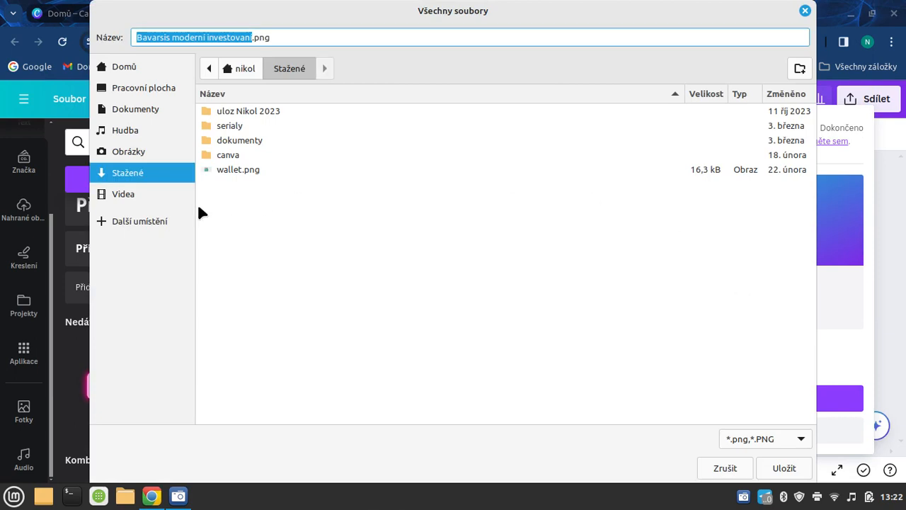
{"action": "left_click", "coordinate": [132, 152]}
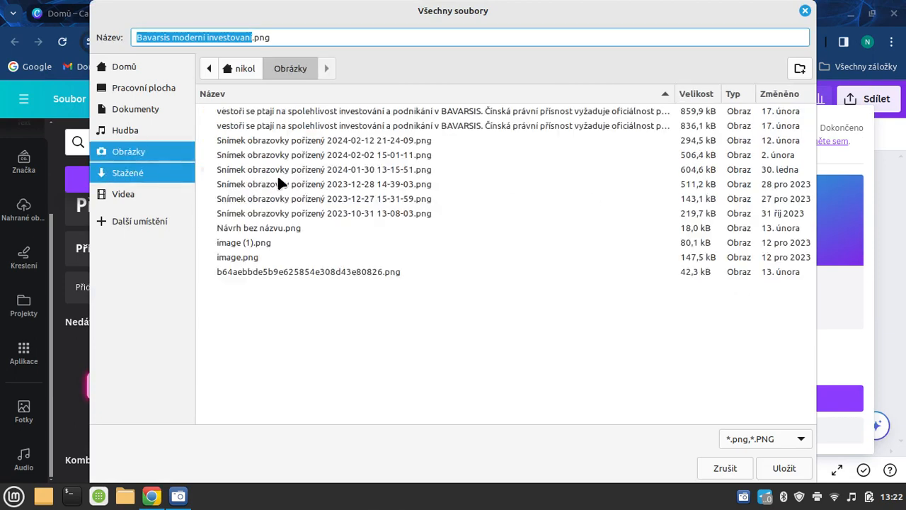
{"action": "left_click", "coordinate": [786, 469]}
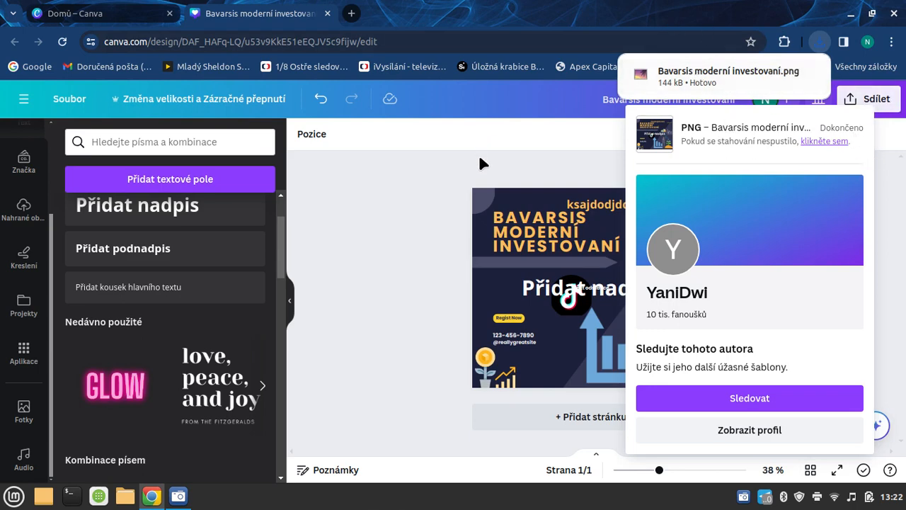
{"action": "left_click", "coordinate": [421, 177]}
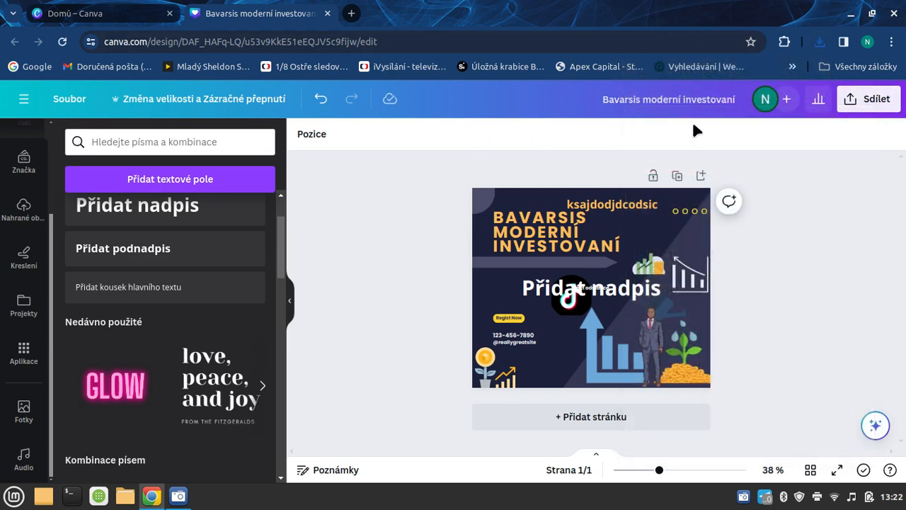
- Open the full list of sharing and publishing options for the design and look through it
{"action": "left_click", "coordinate": [864, 104]}
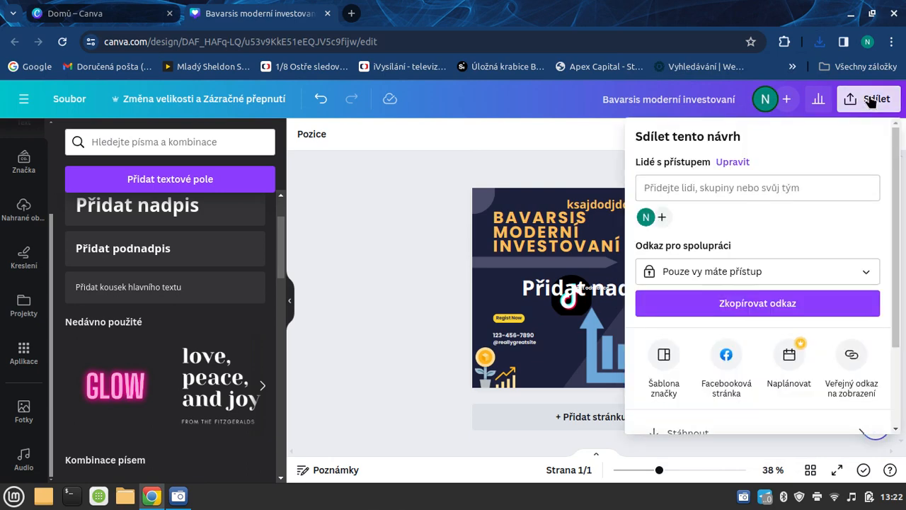
{"action": "scroll", "coordinate": [736, 314], "scroll_direction": "down", "scroll_amount": 3}
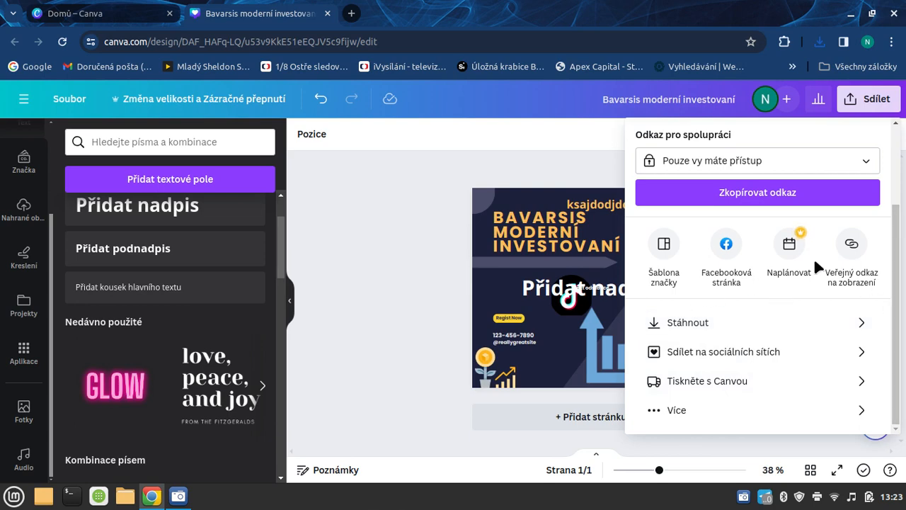
{"action": "scroll", "coordinate": [750, 269], "scroll_direction": "up", "scroll_amount": 3}
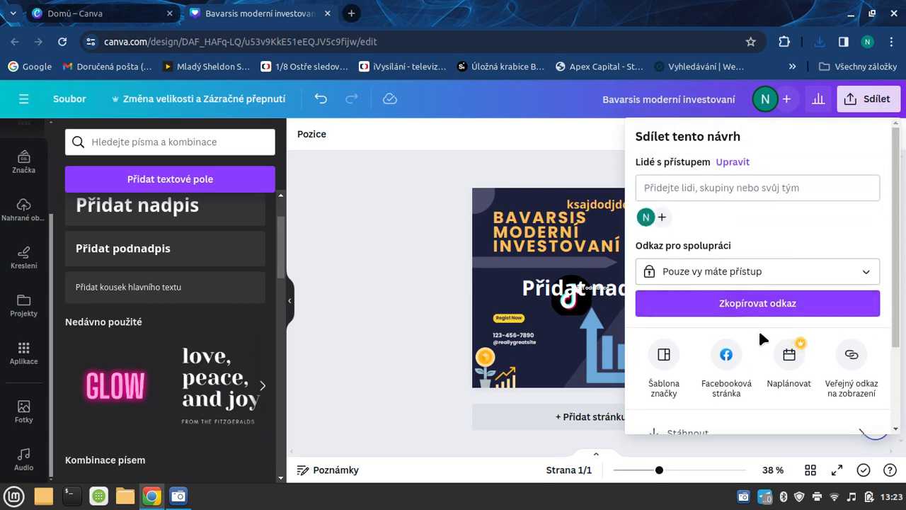
{"action": "scroll", "coordinate": [757, 326], "scroll_direction": "down", "scroll_amount": 3}
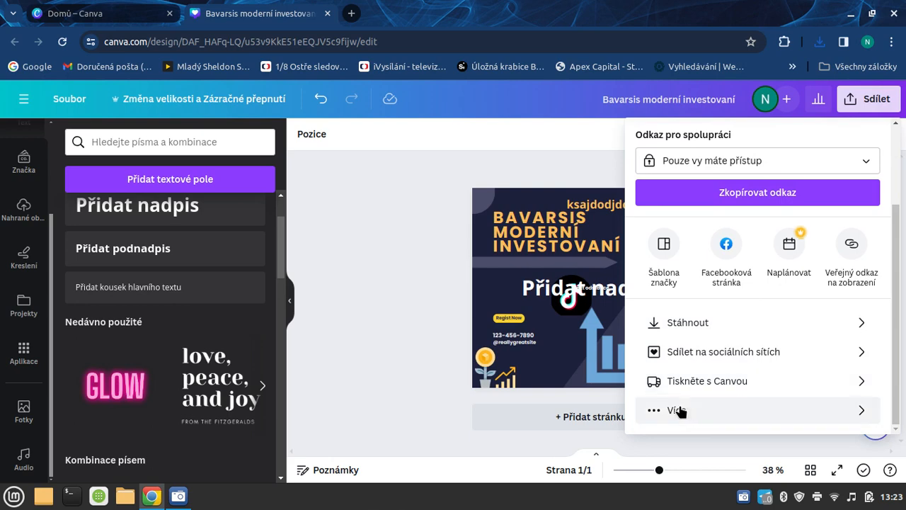
{"action": "left_click", "coordinate": [679, 405]}
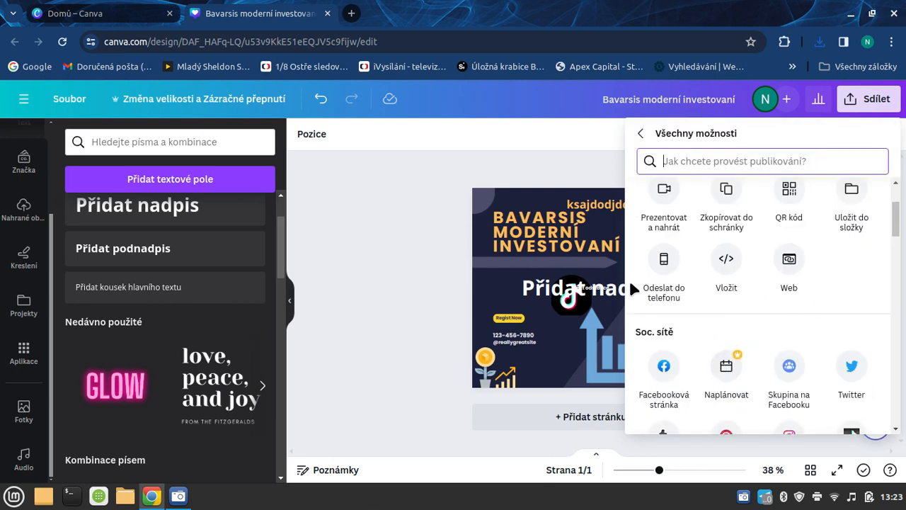
- Examine the social network, saving and messaging services in the full list of publishing options
{"action": "scroll", "coordinate": [841, 308], "scroll_direction": "down", "scroll_amount": 3}
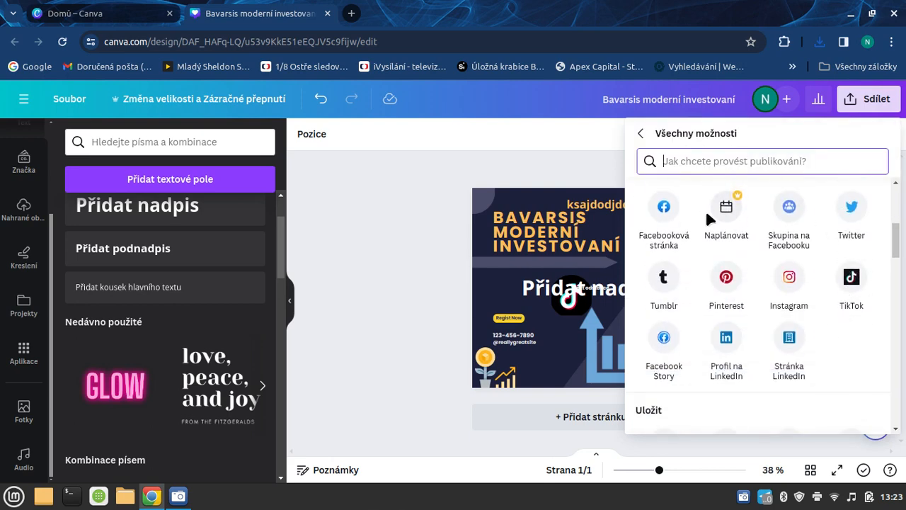
{"action": "scroll", "coordinate": [752, 358], "scroll_direction": "down", "scroll_amount": 3}
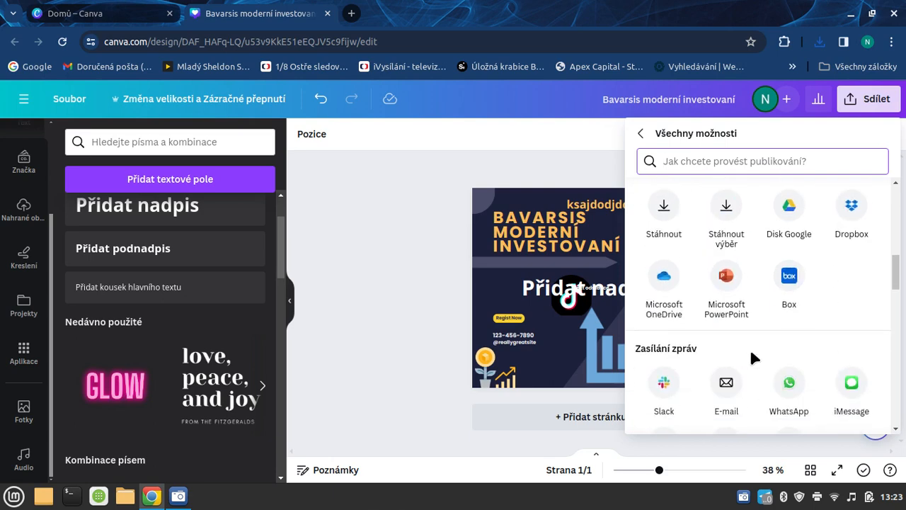
{"action": "scroll", "coordinate": [745, 335], "scroll_direction": "up", "scroll_amount": 2}
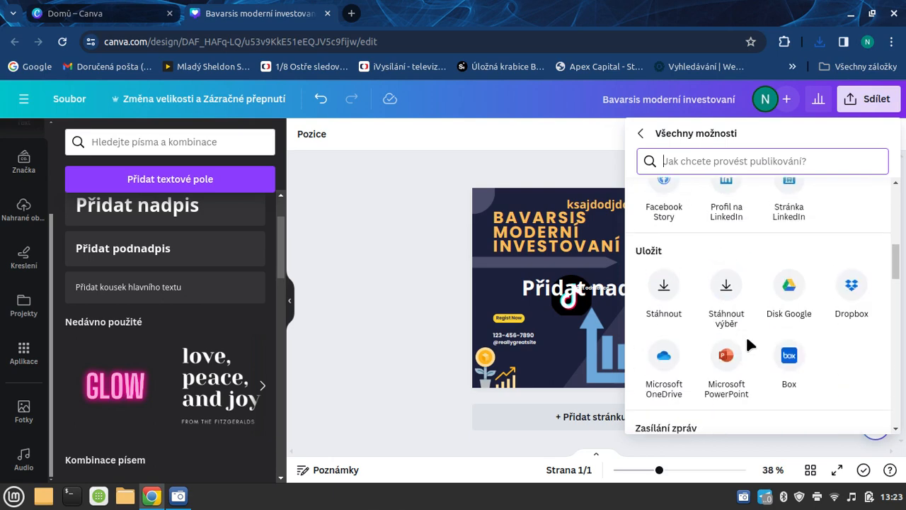
{"action": "scroll", "coordinate": [745, 335], "scroll_direction": "up", "scroll_amount": 3}
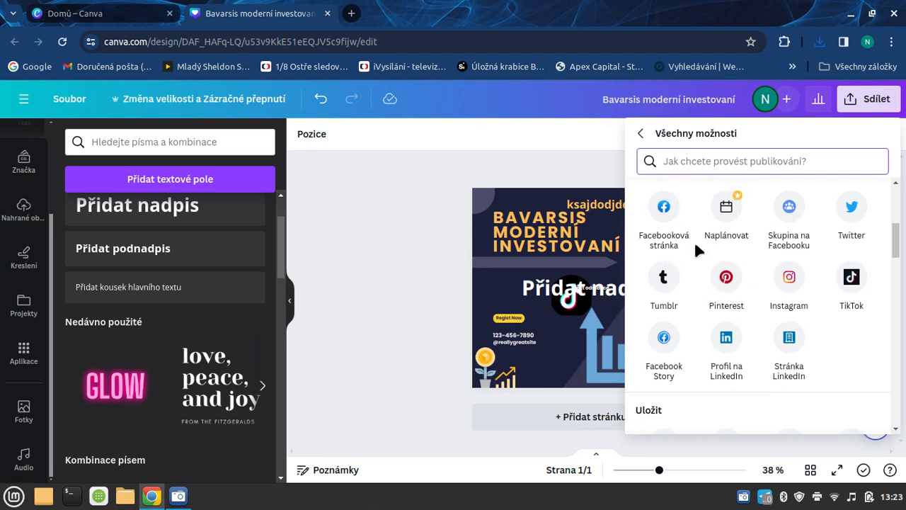
{"action": "scroll", "coordinate": [761, 299], "scroll_direction": "up", "scroll_amount": 3}
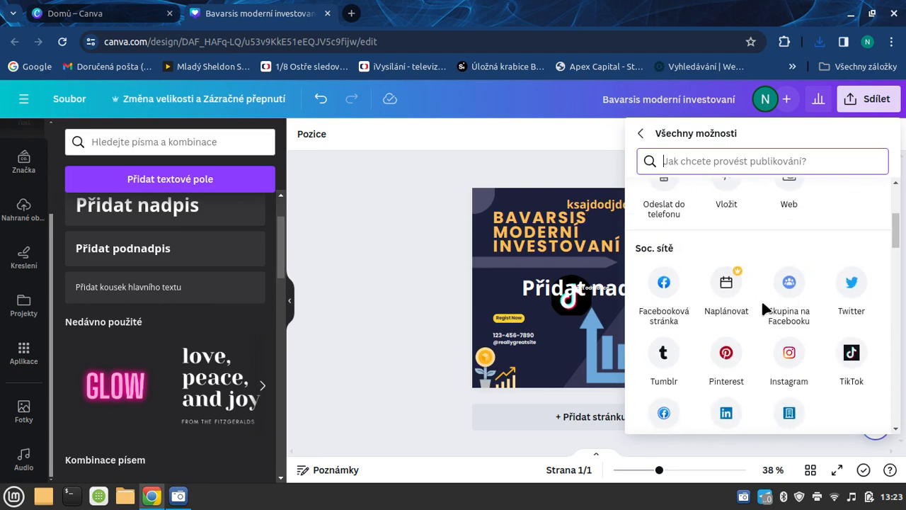
{"action": "scroll", "coordinate": [742, 322], "scroll_direction": "up", "scroll_amount": 2}
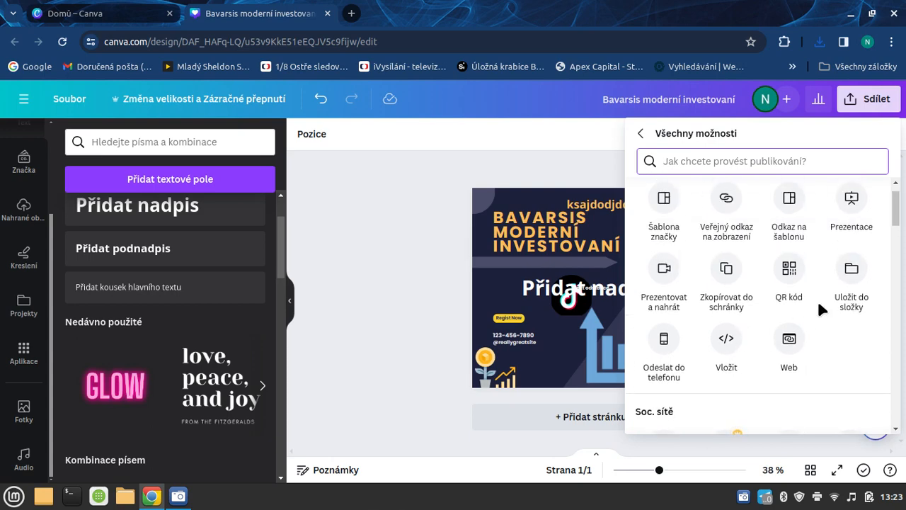
{"action": "scroll", "coordinate": [814, 362], "scroll_direction": "up", "scroll_amount": 1}
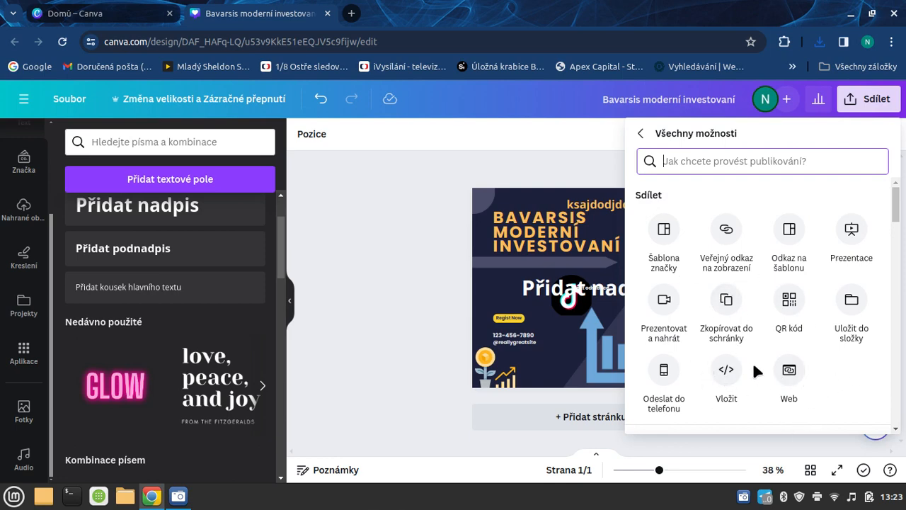
- Return to the design's main sharing overview and review its link, Facebook page, scheduling and download options
{"action": "left_click", "coordinate": [641, 134]}
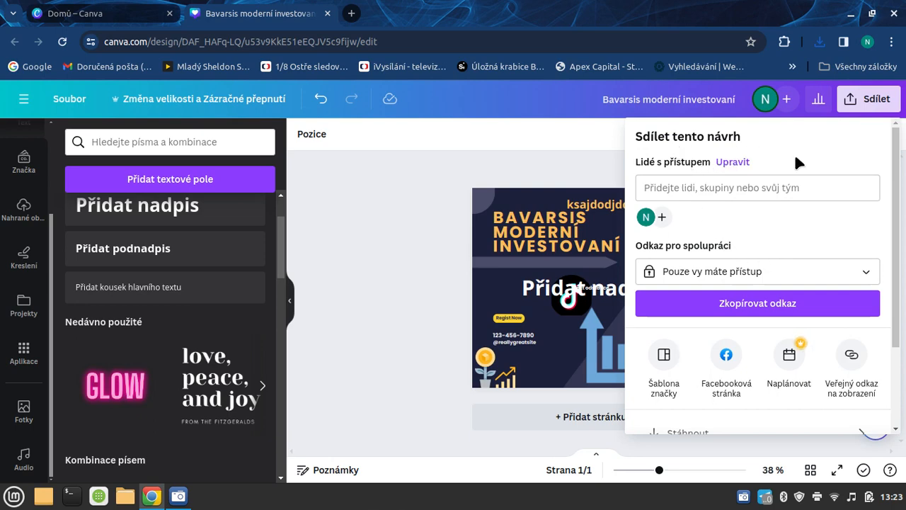
{"action": "scroll", "coordinate": [707, 234], "scroll_direction": "down", "scroll_amount": 2}
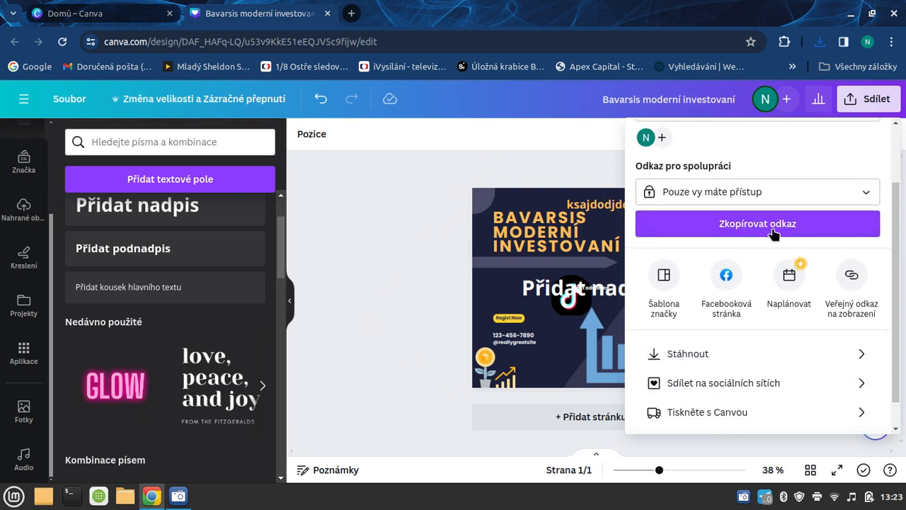
{"action": "scroll", "coordinate": [772, 326], "scroll_direction": "down", "scroll_amount": 1}
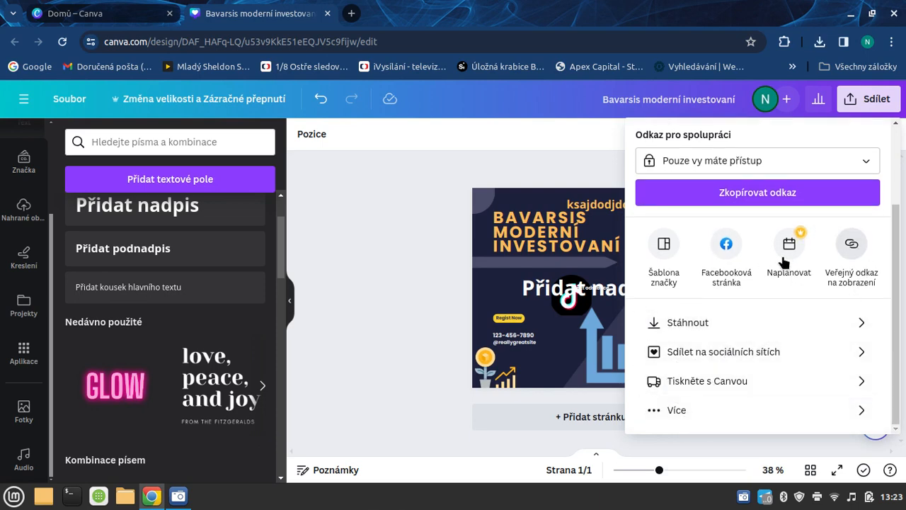
- Reopen the full list of publishing options, review its sharing, social, saving and messaging sections, and close it
{"action": "left_click", "coordinate": [683, 411]}
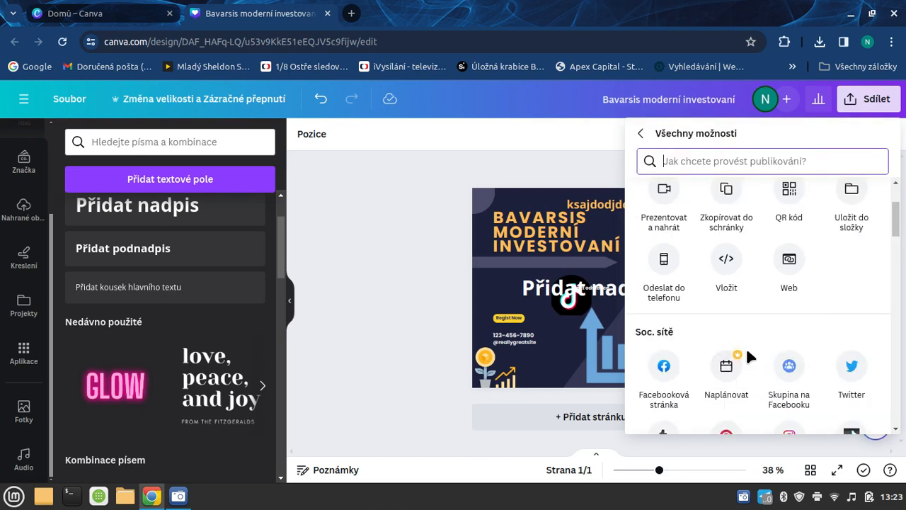
{"action": "scroll", "coordinate": [747, 347], "scroll_direction": "down", "scroll_amount": 1}
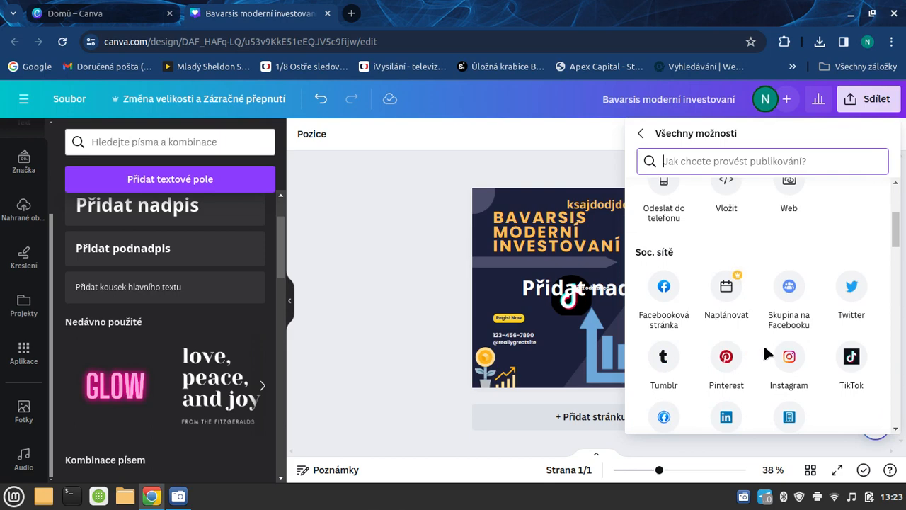
{"action": "scroll", "coordinate": [763, 344], "scroll_direction": "down", "scroll_amount": 3}
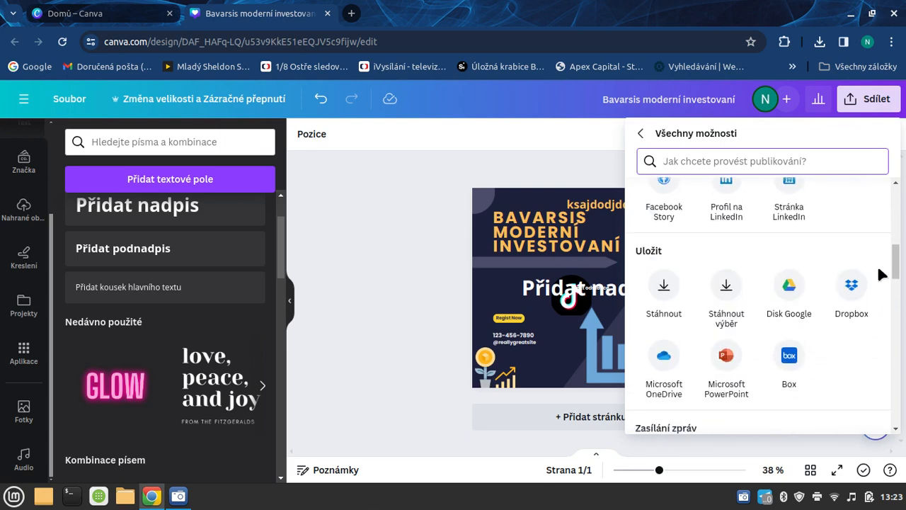
{"action": "scroll", "coordinate": [783, 337], "scroll_direction": "down", "scroll_amount": 2}
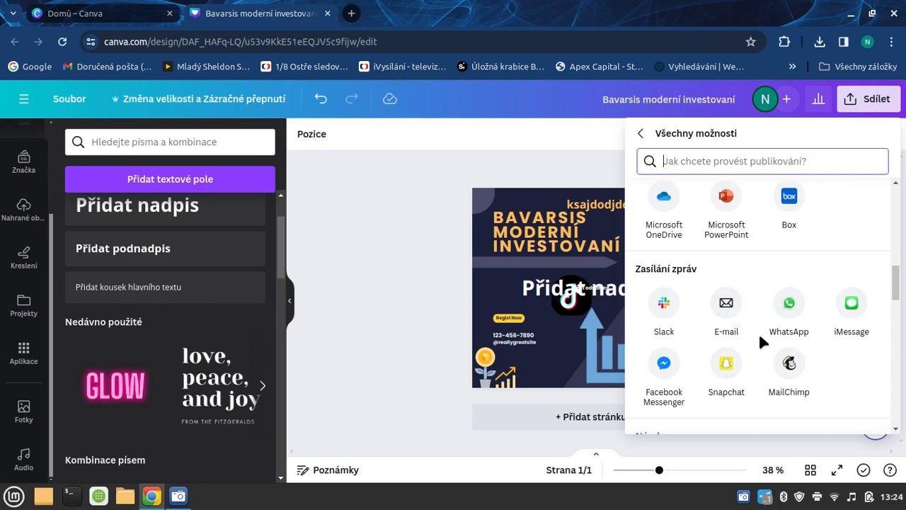
{"action": "scroll", "coordinate": [758, 332], "scroll_direction": "up", "scroll_amount": 5}
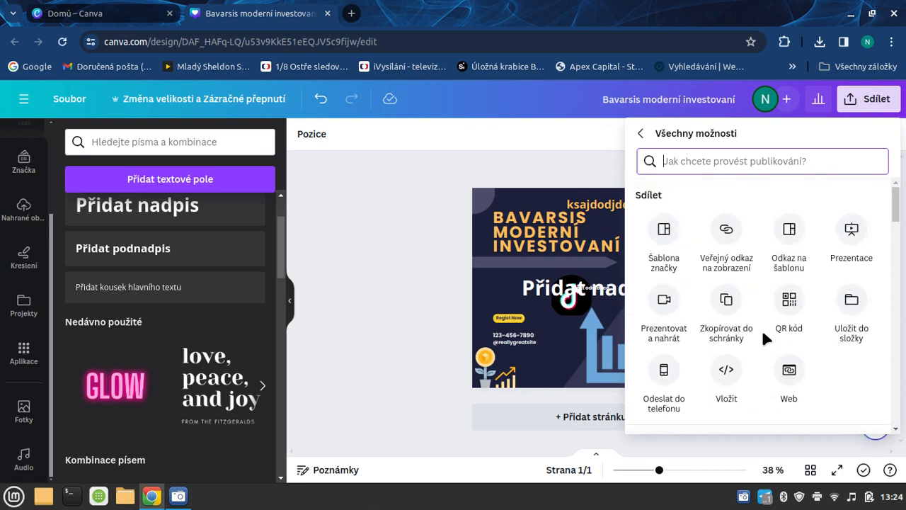
{"action": "left_click", "coordinate": [406, 171]}
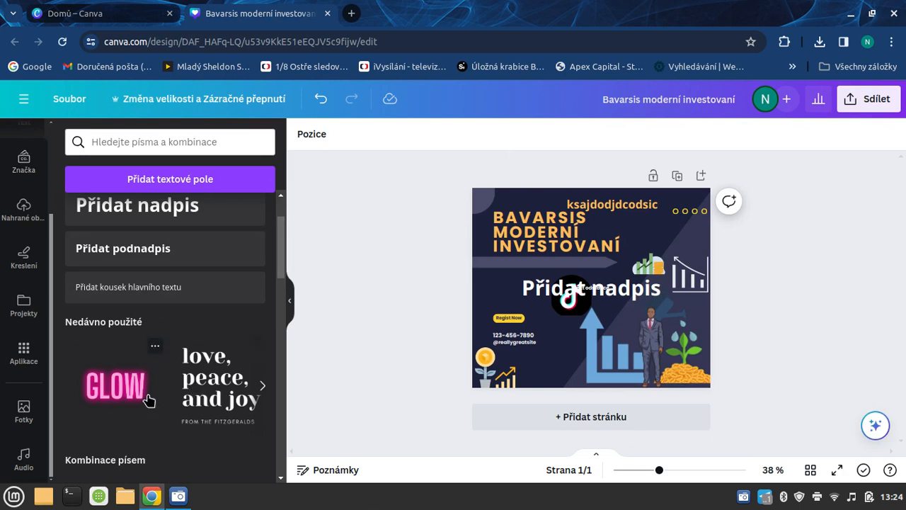
{"action": "mouse_move", "coordinate": [180, 498]}
{"action": "mouse_move", "coordinate": [191, 503]}
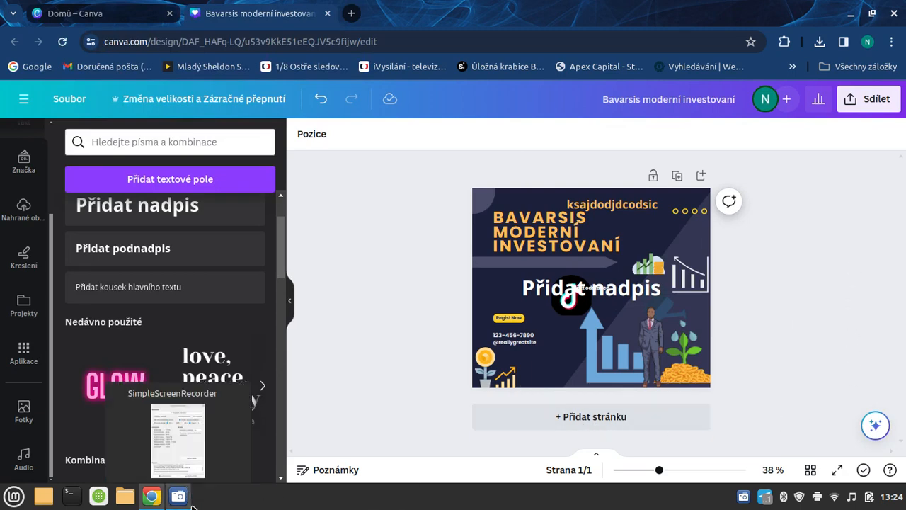
{"action": "left_click", "coordinate": [181, 500]}
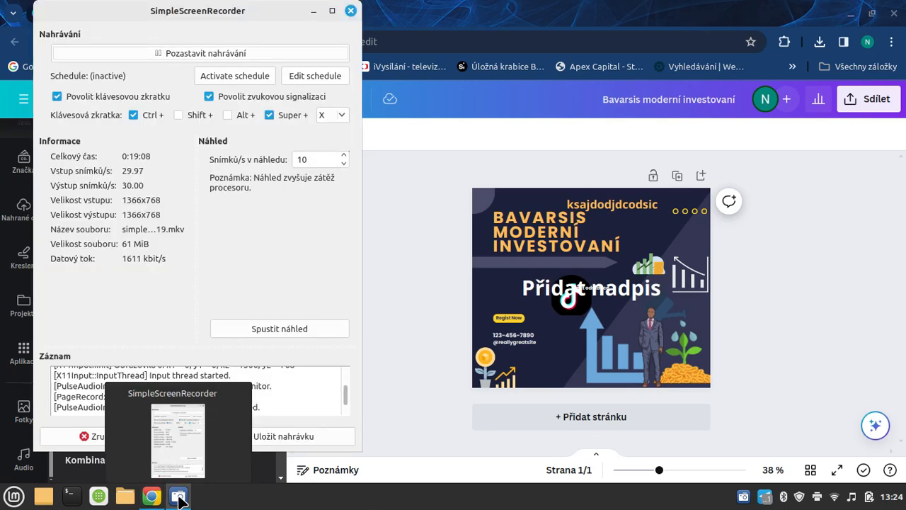